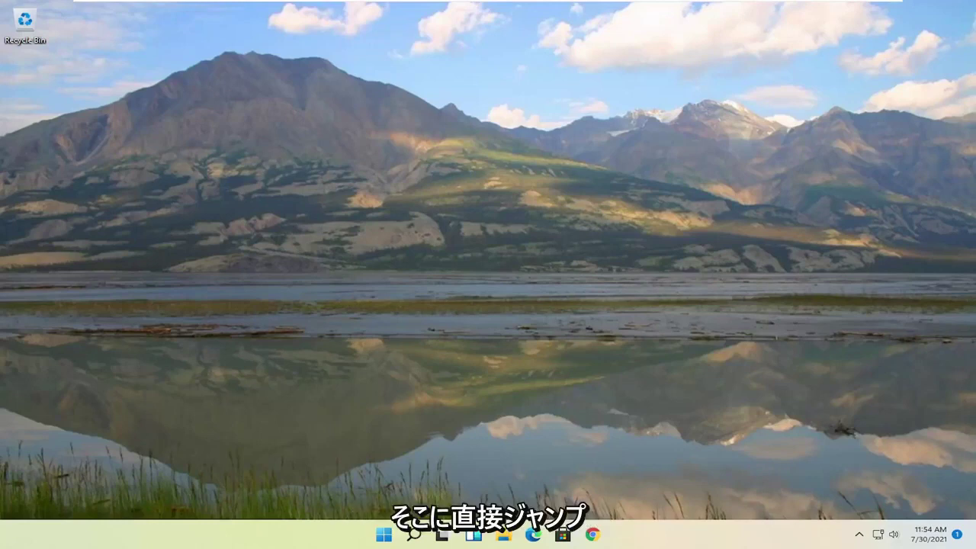
Launch Registry Editor as administrator from a 'registry editor' Start search and approve the UAC prompt
{"action": "left_click", "coordinate": [384, 535]}
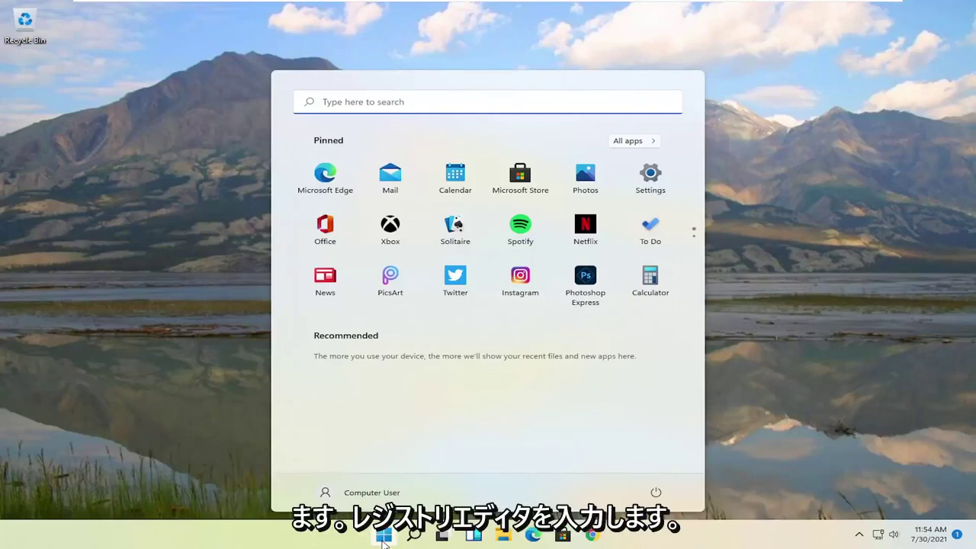
{"action": "type", "text": "registry editor"}
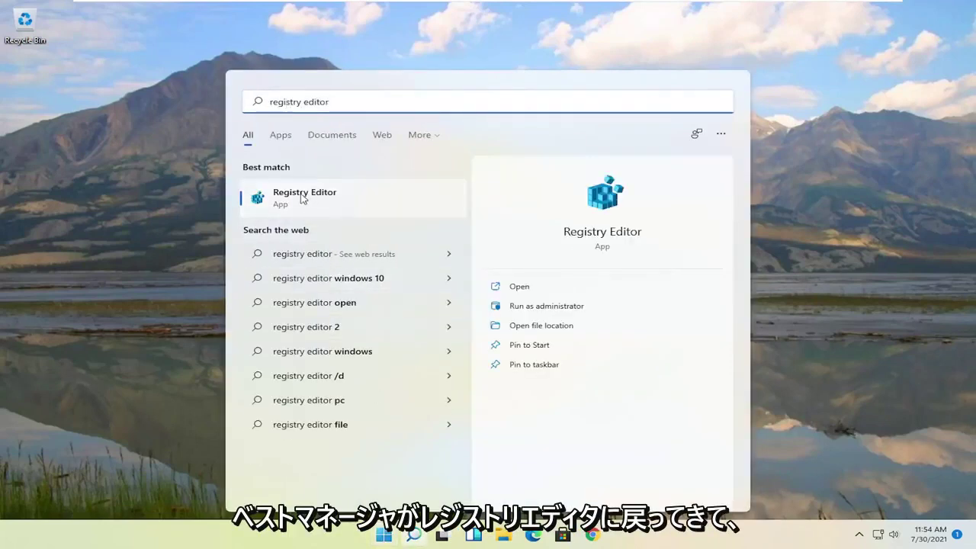
{"action": "right_click", "coordinate": [278, 200]}
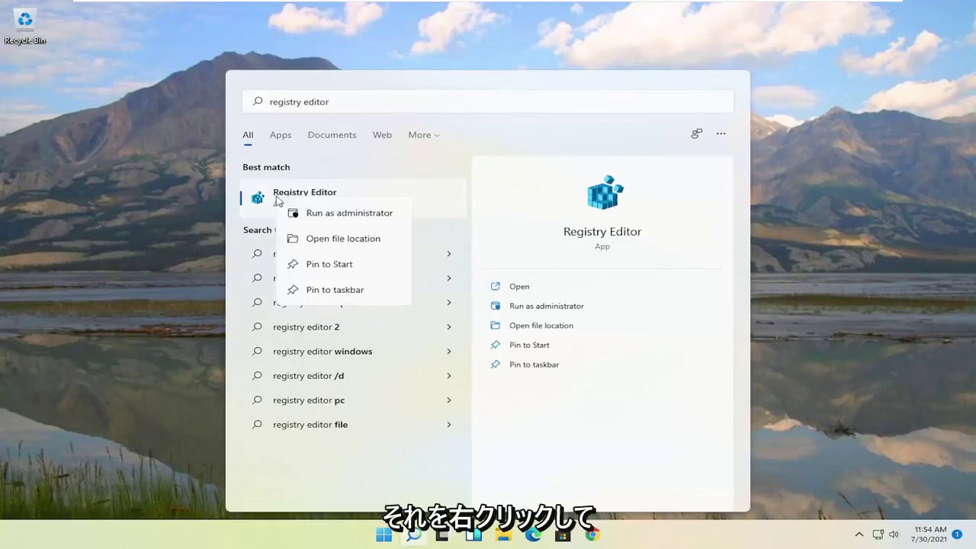
{"action": "left_click", "coordinate": [350, 214]}
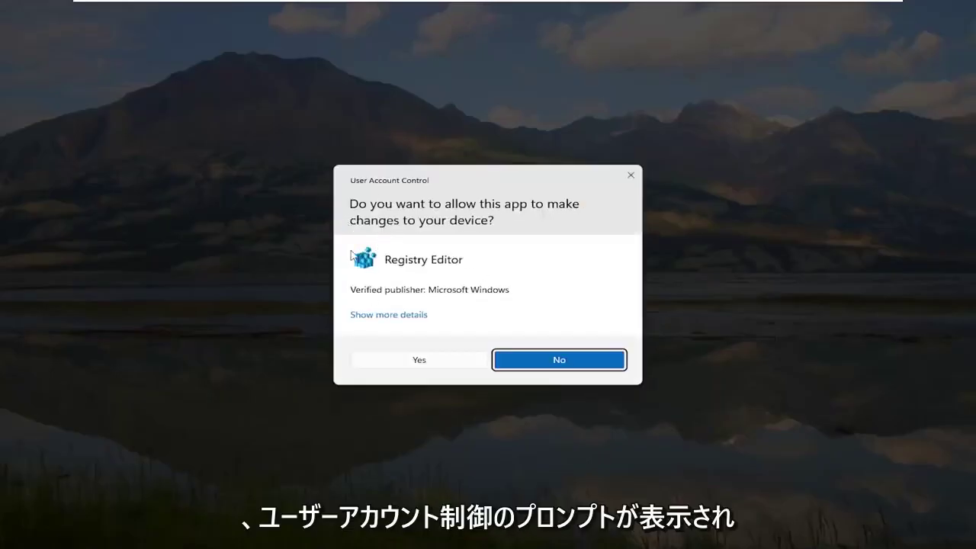
{"action": "left_click", "coordinate": [423, 362]}
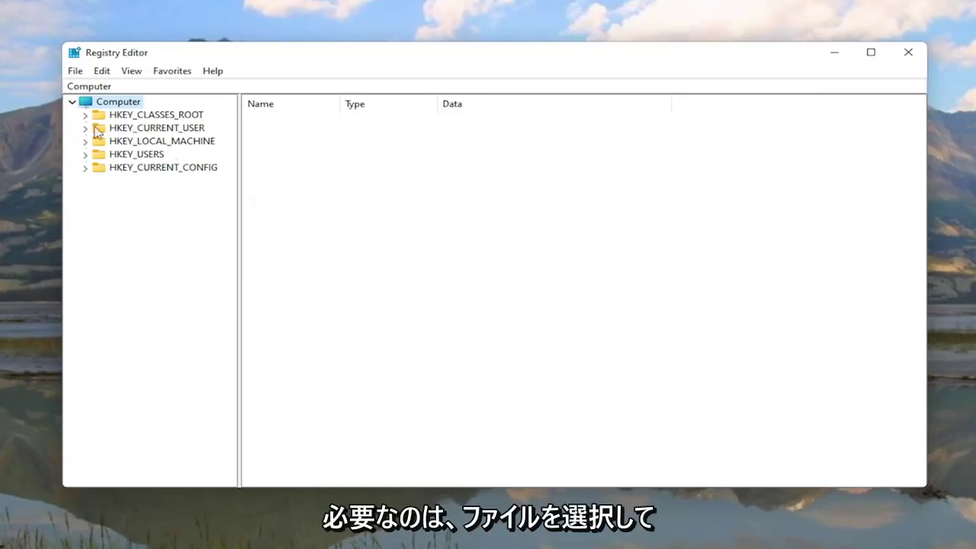
{"action": "left_click", "coordinate": [76, 72]}
{"action": "left_click", "coordinate": [86, 105]}
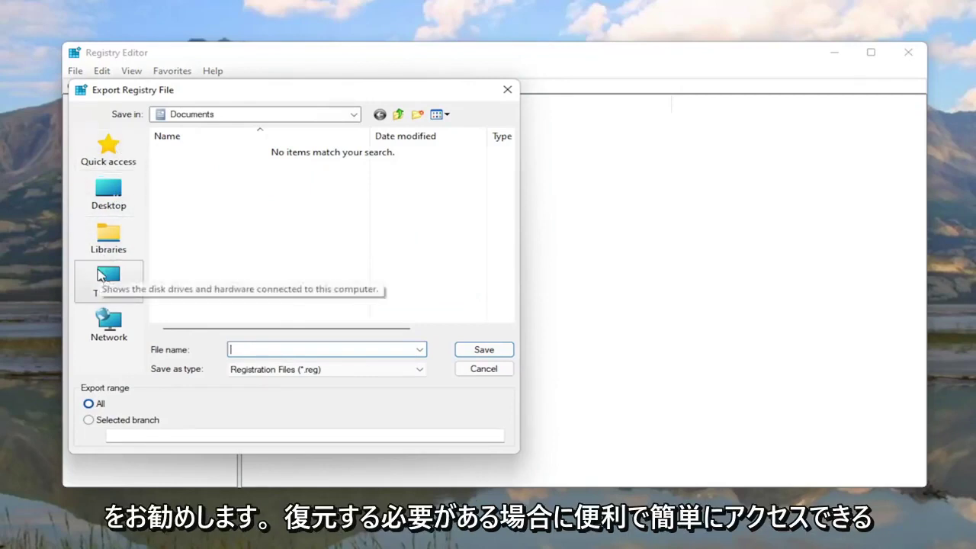
{"action": "left_click", "coordinate": [107, 192]}
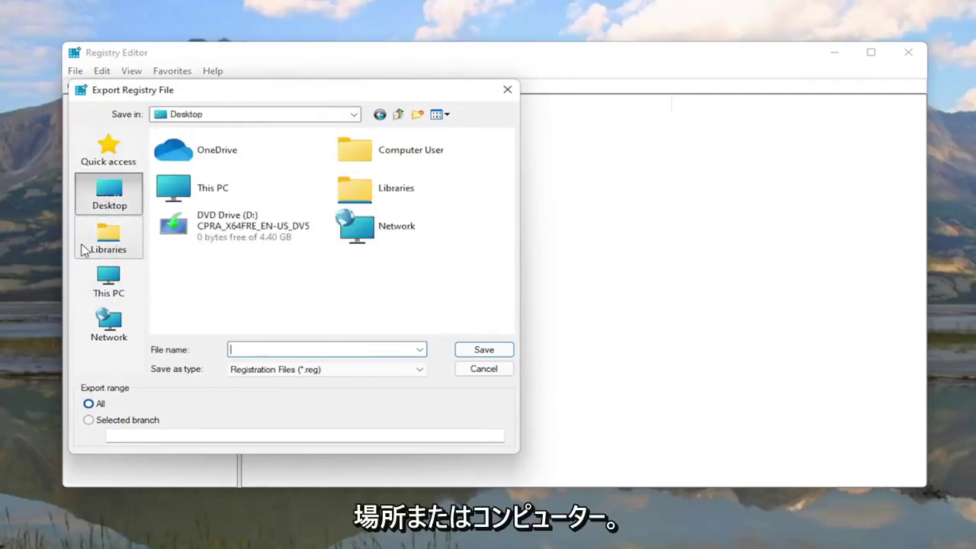
{"action": "left_click", "coordinate": [480, 368]}
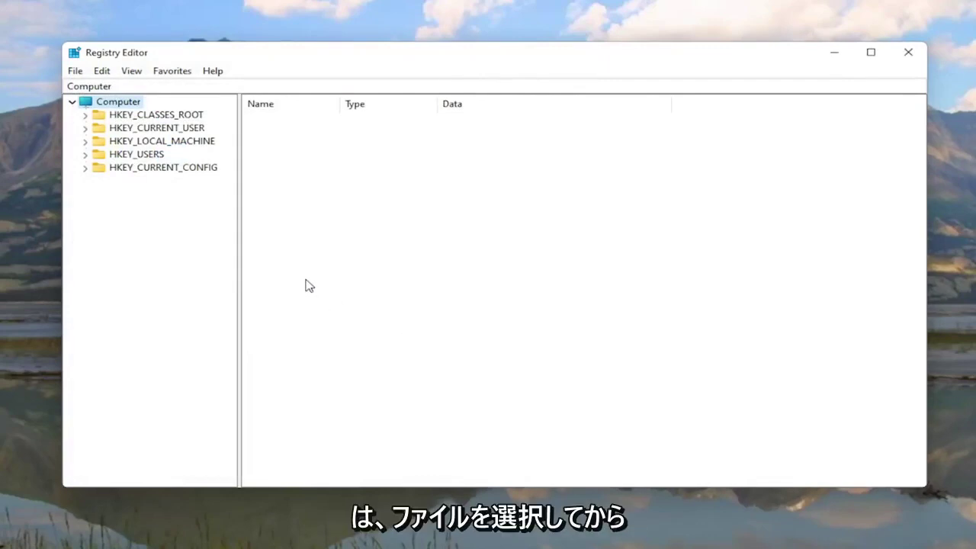
{"action": "left_click", "coordinate": [74, 71]}
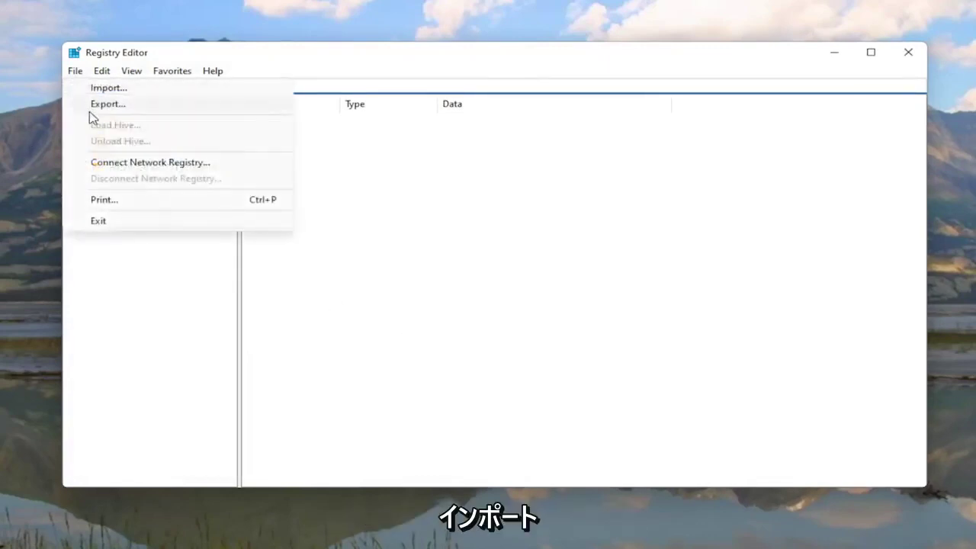
{"action": "left_click", "coordinate": [93, 88]}
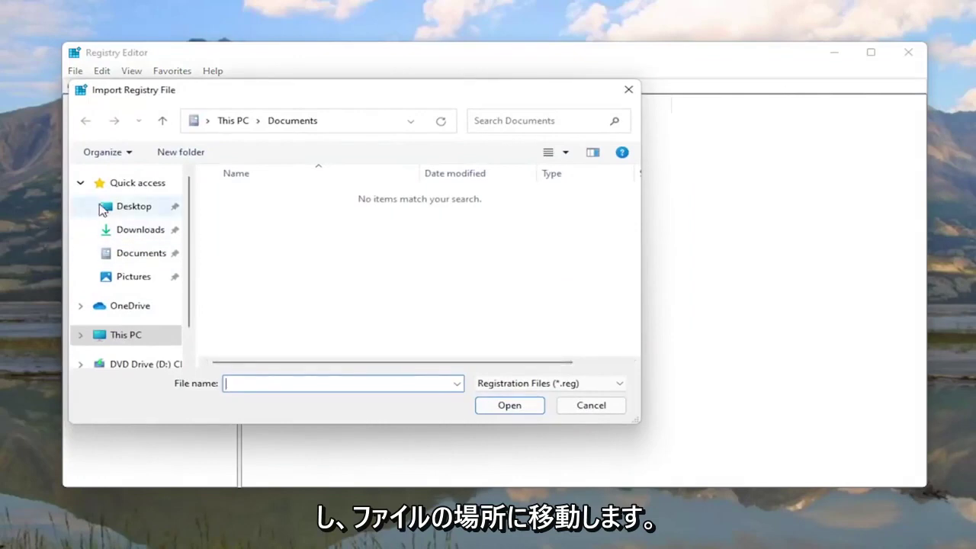
{"action": "left_click", "coordinate": [110, 209]}
{"action": "left_click", "coordinate": [591, 405]}
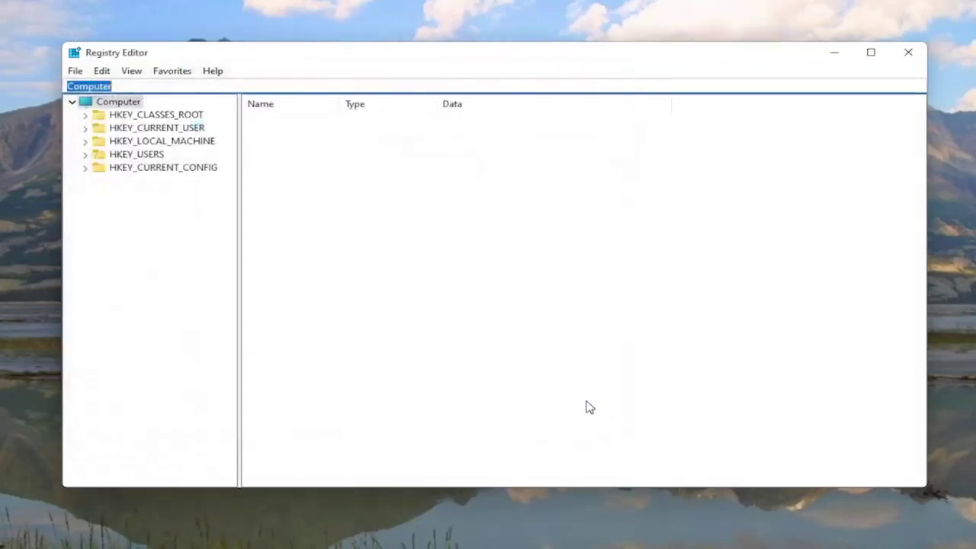
Expand HKEY_LOCAL_MACHINE > SYSTEM > ControlSet001 > Services in the registry tree
{"action": "left_click", "coordinate": [187, 290]}
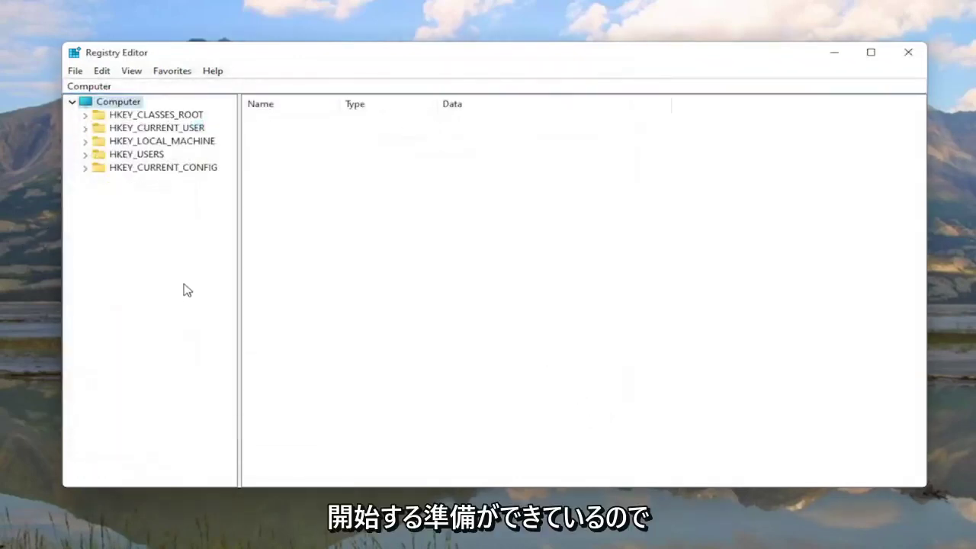
{"action": "left_click", "coordinate": [160, 144]}
{"action": "double_click", "coordinate": [163, 145]}
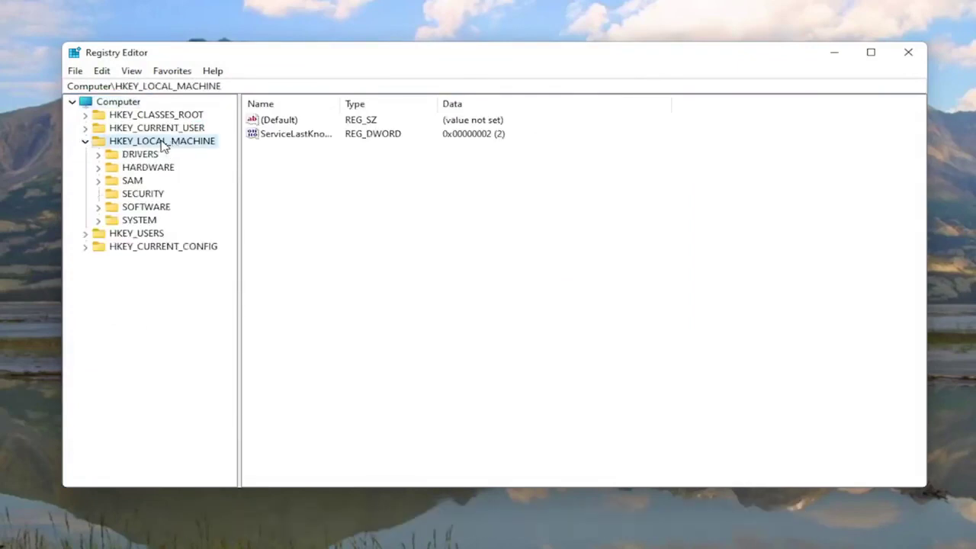
{"action": "double_click", "coordinate": [123, 222]}
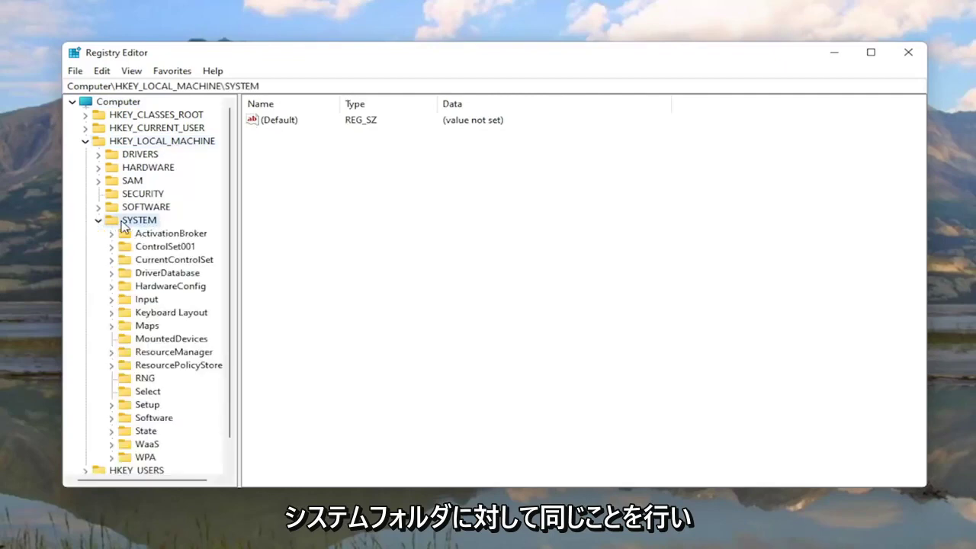
{"action": "double_click", "coordinate": [165, 249]}
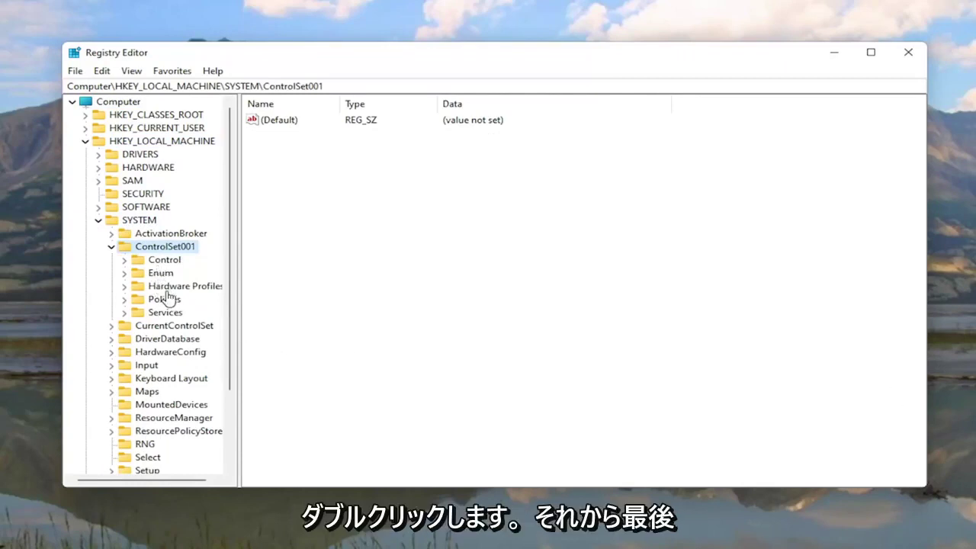
{"action": "double_click", "coordinate": [157, 314]}
Scroll down the Services list and select the Ndu key to show its values
{"action": "scroll", "coordinate": [157, 318], "scroll_direction": "down", "scroll_amount": 3}
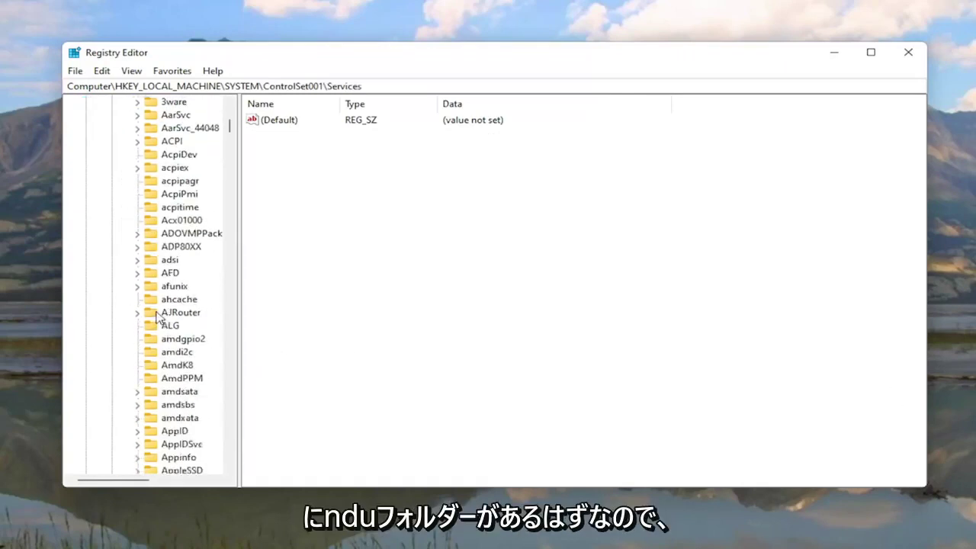
{"action": "scroll", "coordinate": [158, 318], "scroll_direction": "down", "scroll_amount": 5}
{"action": "scroll", "coordinate": [157, 318], "scroll_direction": "down", "scroll_amount": 8}
{"action": "scroll", "coordinate": [158, 319], "scroll_direction": "down", "scroll_amount": 9}
{"action": "scroll", "coordinate": [158, 318], "scroll_direction": "down", "scroll_amount": 7}
{"action": "scroll", "coordinate": [158, 318], "scroll_direction": "down", "scroll_amount": 9}
{"action": "scroll", "coordinate": [157, 318], "scroll_direction": "down", "scroll_amount": 9}
{"action": "scroll", "coordinate": [158, 318], "scroll_direction": "down", "scroll_amount": 10}
{"action": "scroll", "coordinate": [163, 319], "scroll_direction": "down", "scroll_amount": 8}
{"action": "scroll", "coordinate": [164, 319], "scroll_direction": "down", "scroll_amount": 5}
{"action": "scroll", "coordinate": [170, 366], "scroll_direction": "down", "scroll_amount": 5}
{"action": "scroll", "coordinate": [169, 370], "scroll_direction": "down", "scroll_amount": 6}
{"action": "scroll", "coordinate": [169, 370], "scroll_direction": "down", "scroll_amount": 6}
{"action": "scroll", "coordinate": [170, 369], "scroll_direction": "down", "scroll_amount": 3}
{"action": "scroll", "coordinate": [169, 369], "scroll_direction": "down", "scroll_amount": 6}
{"action": "scroll", "coordinate": [169, 369], "scroll_direction": "down", "scroll_amount": 9}
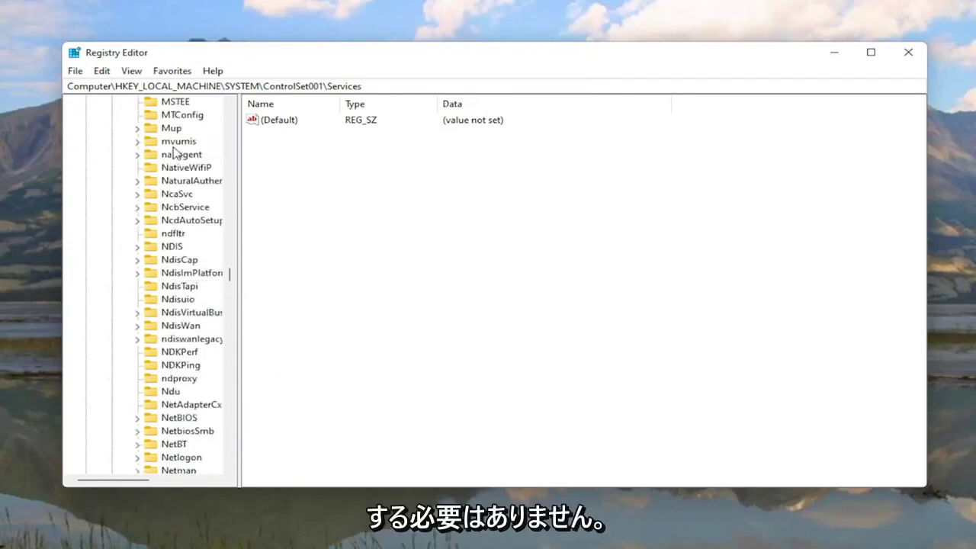
{"action": "left_click", "coordinate": [171, 391]}
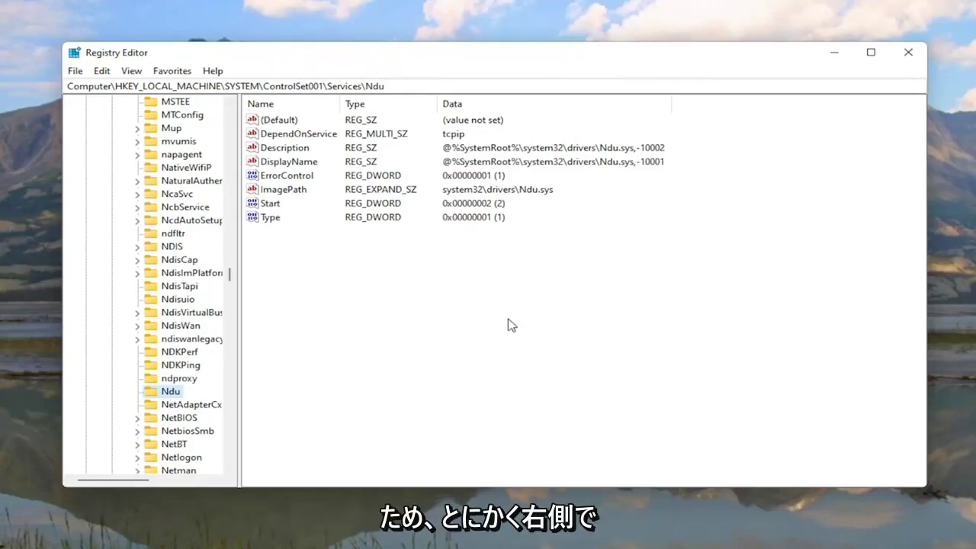
Change the Ndu service's Start value to 4
{"action": "left_click", "coordinate": [266, 206]}
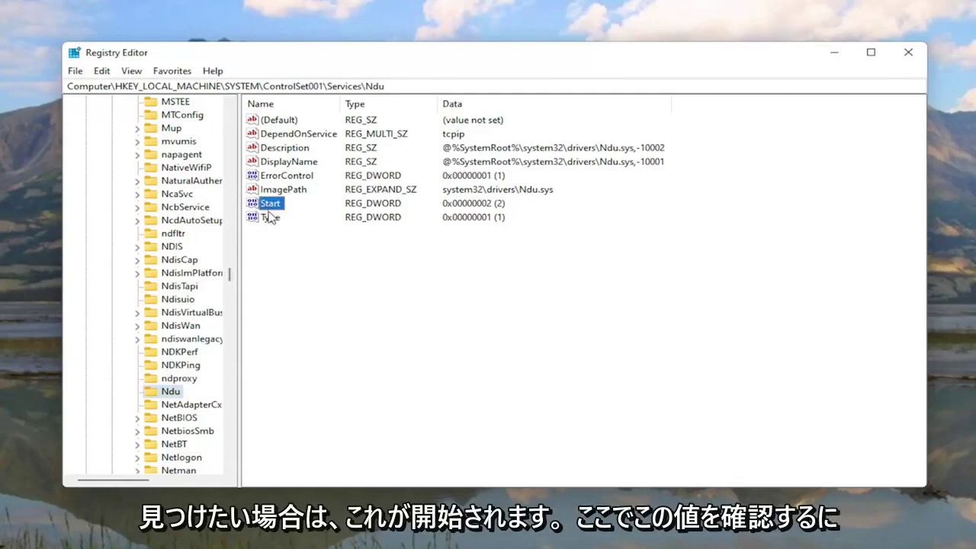
{"action": "right_click", "coordinate": [305, 268]}
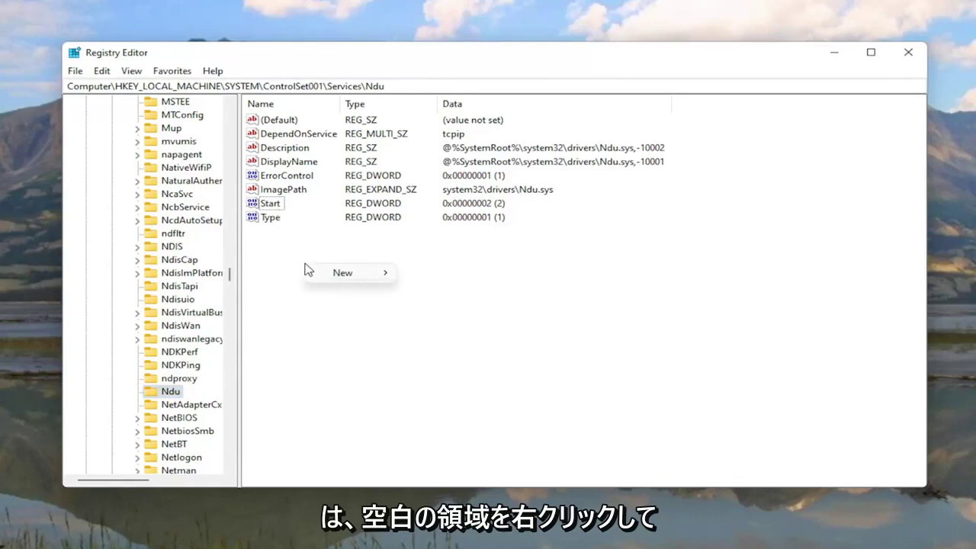
{"action": "mouse_move", "coordinate": [344, 273]}
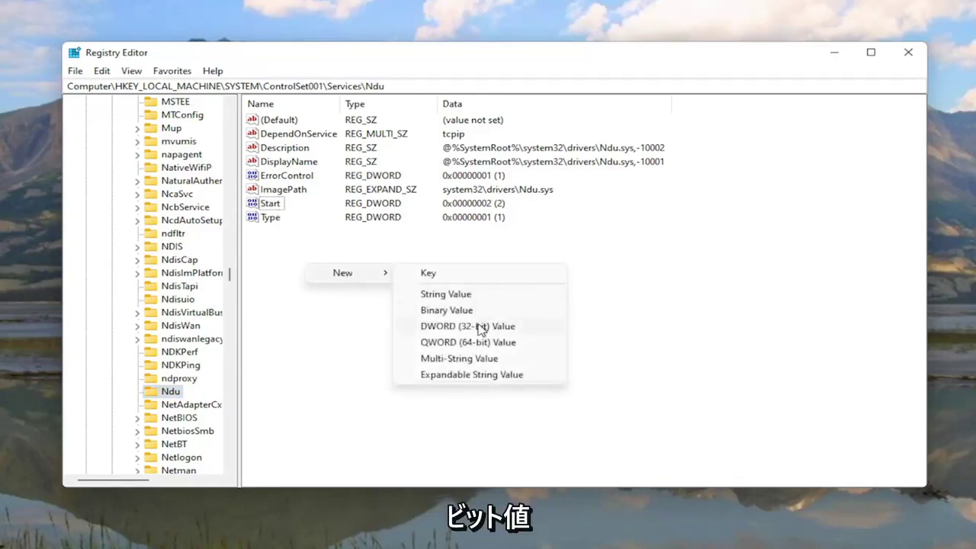
{"action": "left_click", "coordinate": [260, 295]}
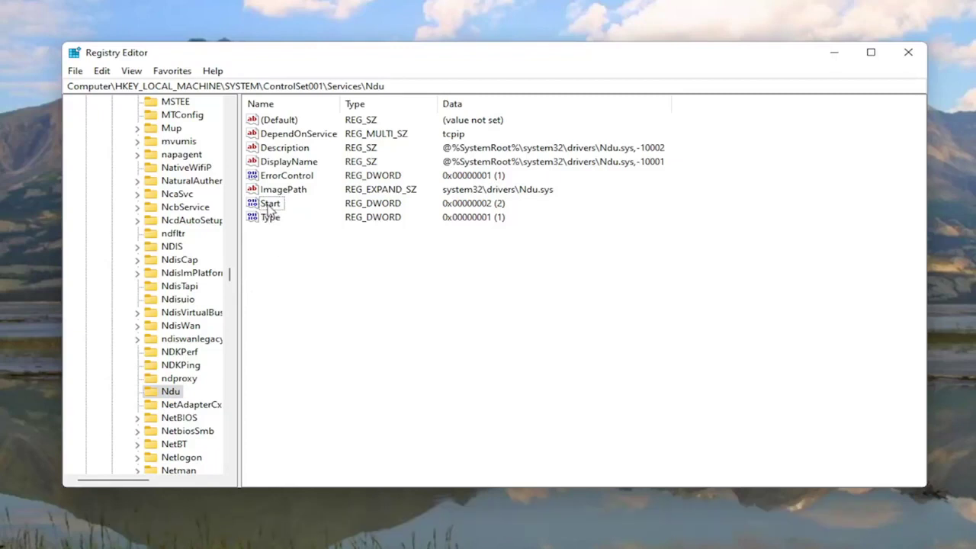
{"action": "double_click", "coordinate": [271, 204]}
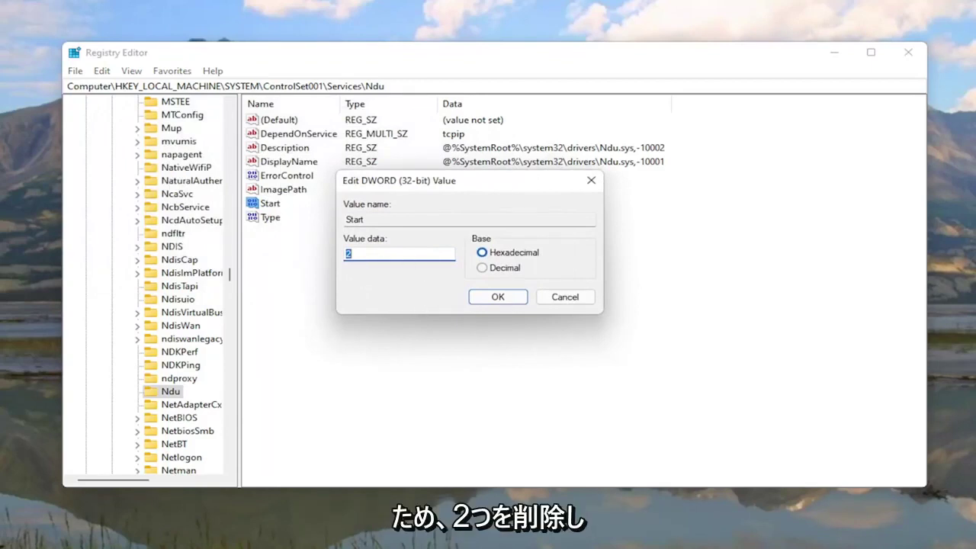
{"action": "type", "text": "4"}
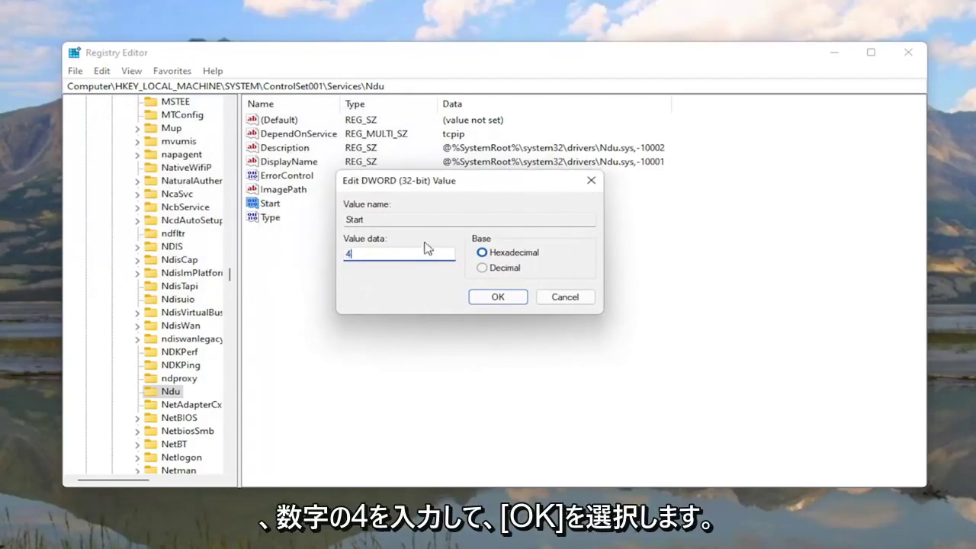
{"action": "left_click", "coordinate": [498, 298]}
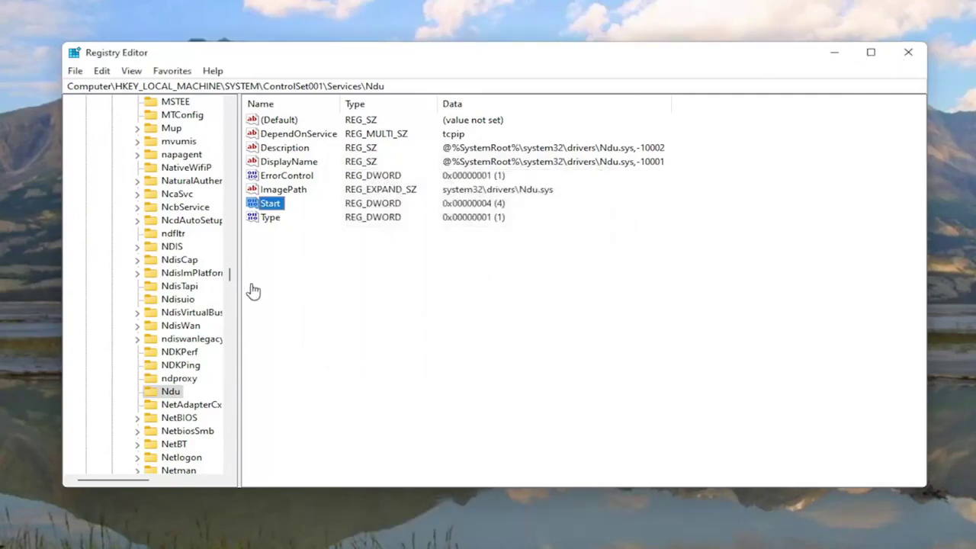
Collapse Services, ControlSet001, SYSTEM and HKEY_LOCAL_MACHINE, then close Registry Editor
{"action": "scroll", "coordinate": [231, 277], "scroll_direction": "up", "scroll_amount": 15}
{"action": "scroll", "coordinate": [231, 276], "scroll_direction": "up", "scroll_amount": 15}
{"action": "scroll", "coordinate": [232, 276], "scroll_direction": "up", "scroll_amount": 10}
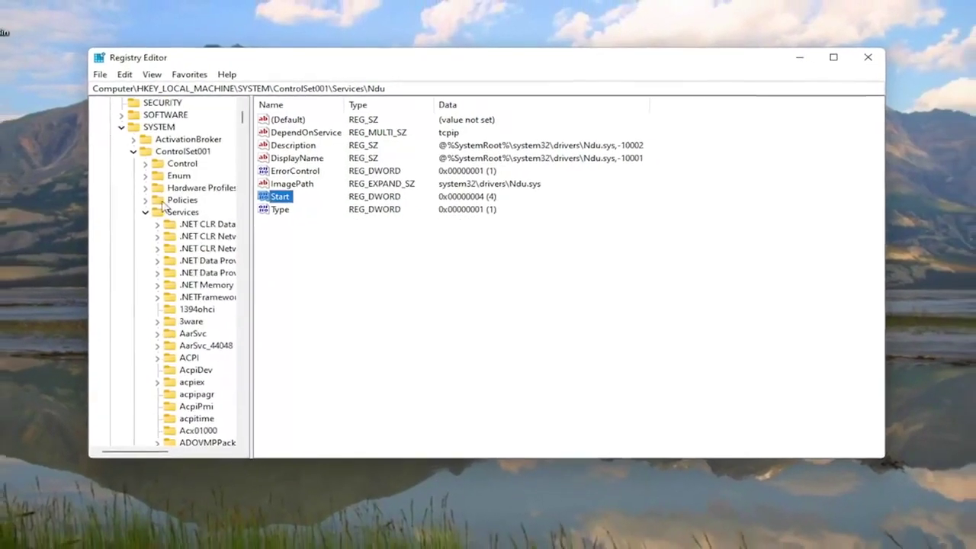
{"action": "left_click", "coordinate": [160, 287]}
{"action": "left_click", "coordinate": [148, 230]}
{"action": "left_click", "coordinate": [136, 207]}
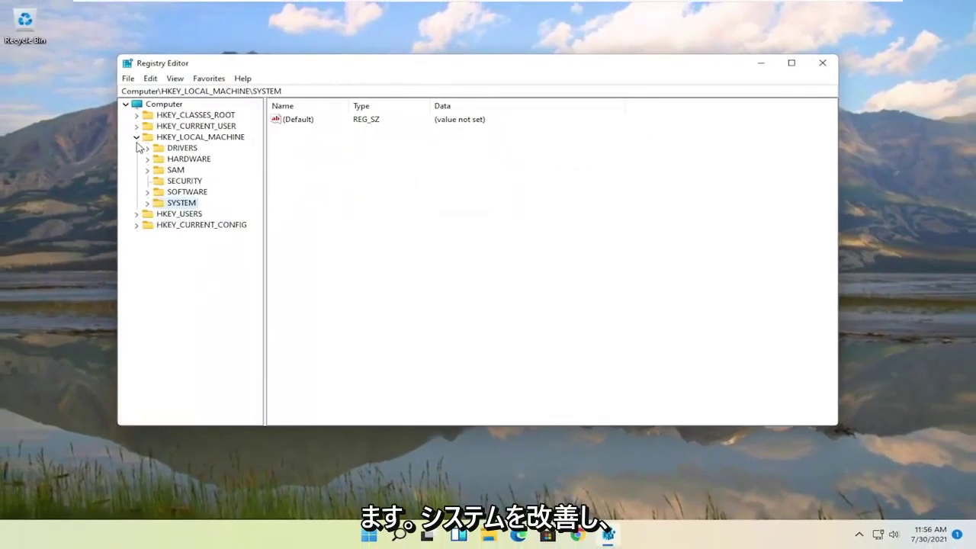
{"action": "left_click", "coordinate": [125, 139]}
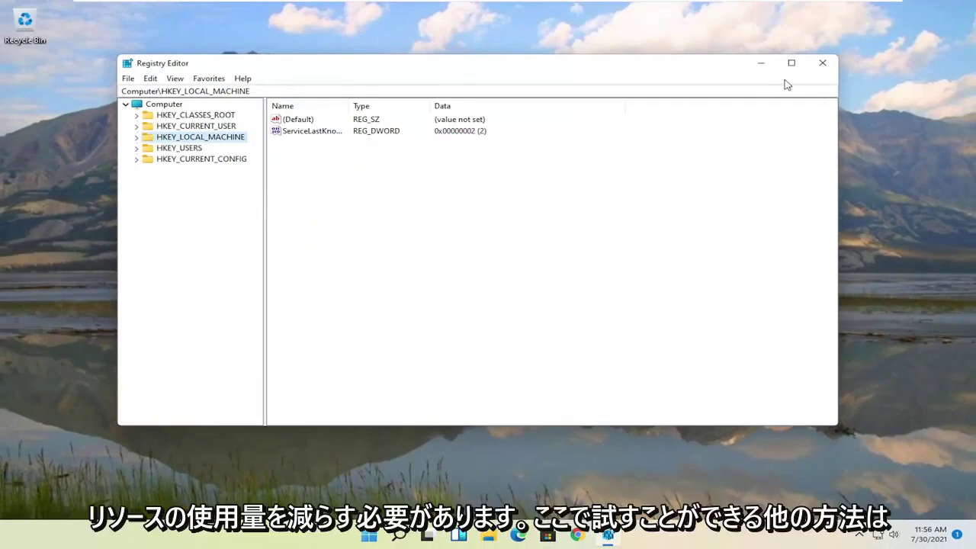
{"action": "left_click", "coordinate": [822, 63]}
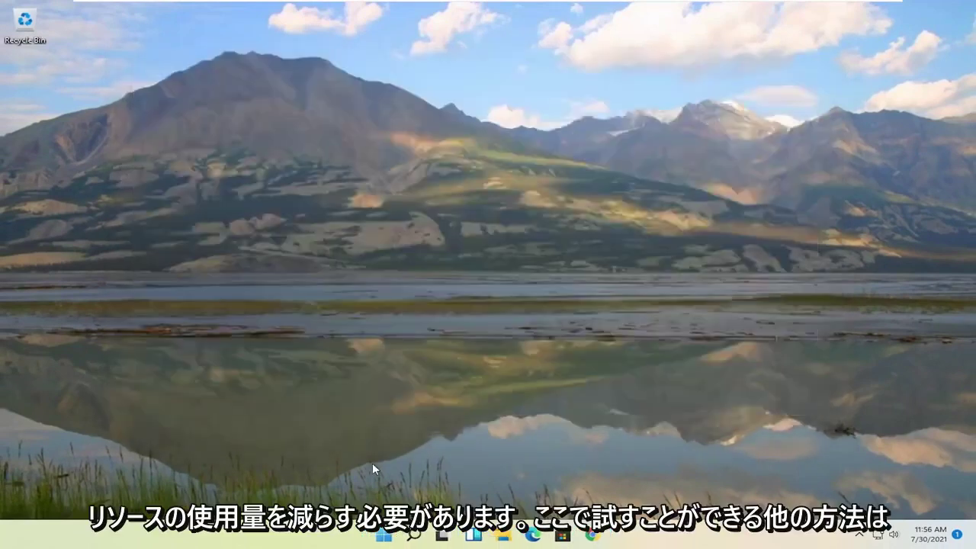
Open the Services app via a 'services' Windows search
{"action": "left_click", "coordinate": [412, 537]}
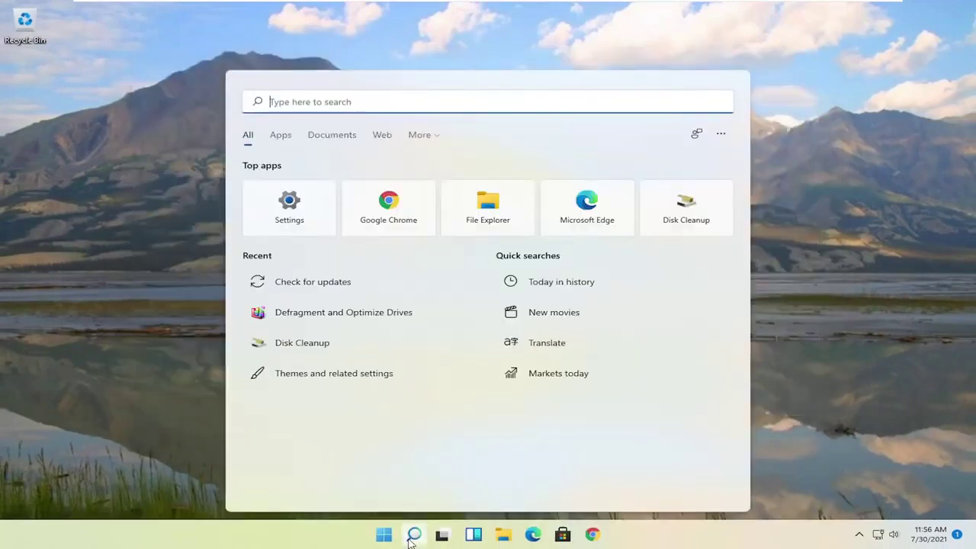
{"action": "type", "text": "services"}
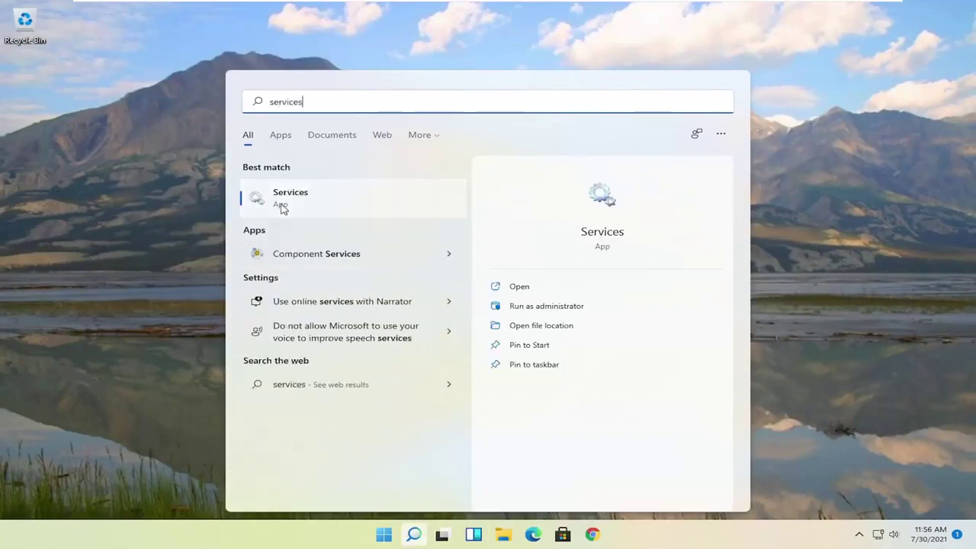
{"action": "left_click", "coordinate": [281, 207]}
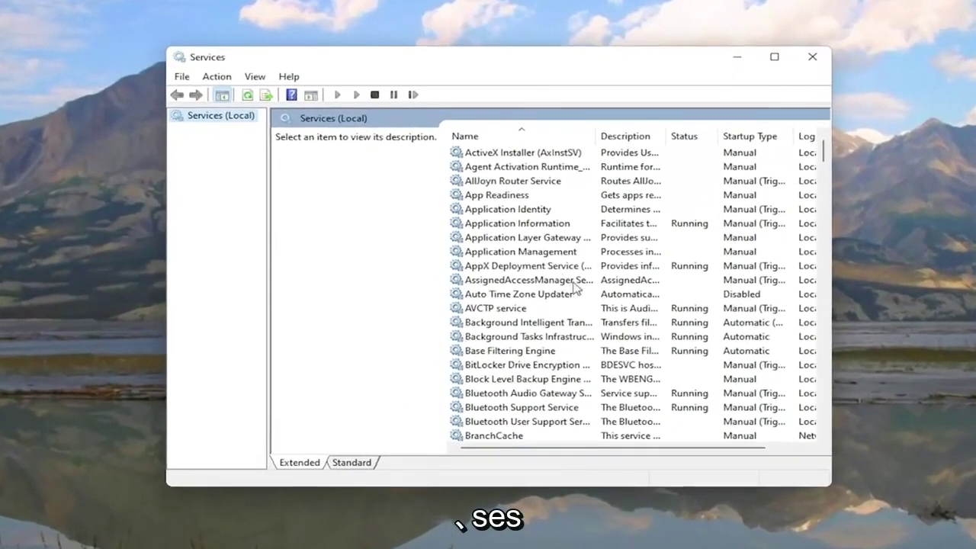
Scroll down the services list and select SysMain
{"action": "scroll", "coordinate": [573, 285], "scroll_direction": "down", "scroll_amount": 8}
{"action": "scroll", "coordinate": [556, 302], "scroll_direction": "down", "scroll_amount": 7}
{"action": "scroll", "coordinate": [556, 301], "scroll_direction": "down", "scroll_amount": 7}
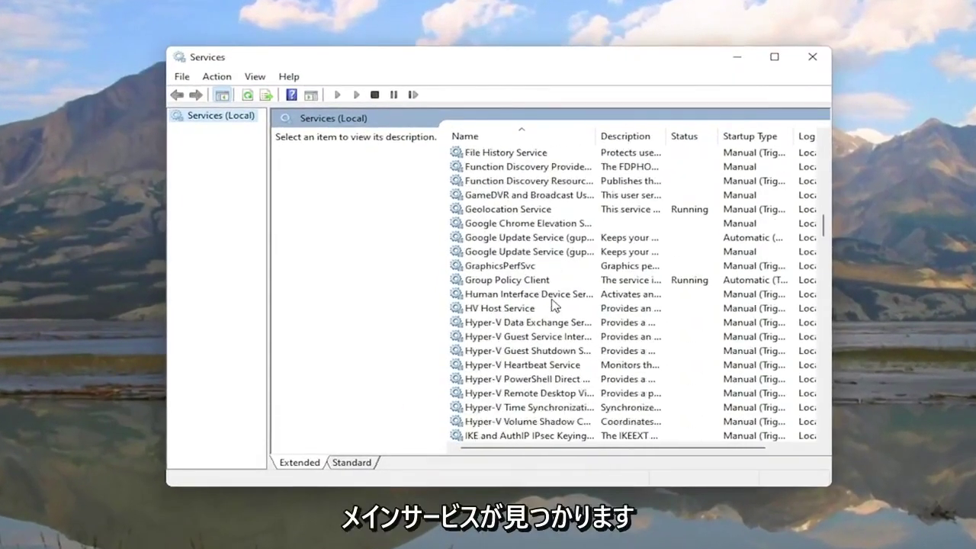
{"action": "scroll", "coordinate": [554, 304], "scroll_direction": "down", "scroll_amount": 7}
{"action": "scroll", "coordinate": [553, 305], "scroll_direction": "down", "scroll_amount": 7}
{"action": "scroll", "coordinate": [553, 305], "scroll_direction": "down", "scroll_amount": 7}
{"action": "scroll", "coordinate": [553, 305], "scroll_direction": "down", "scroll_amount": 1}
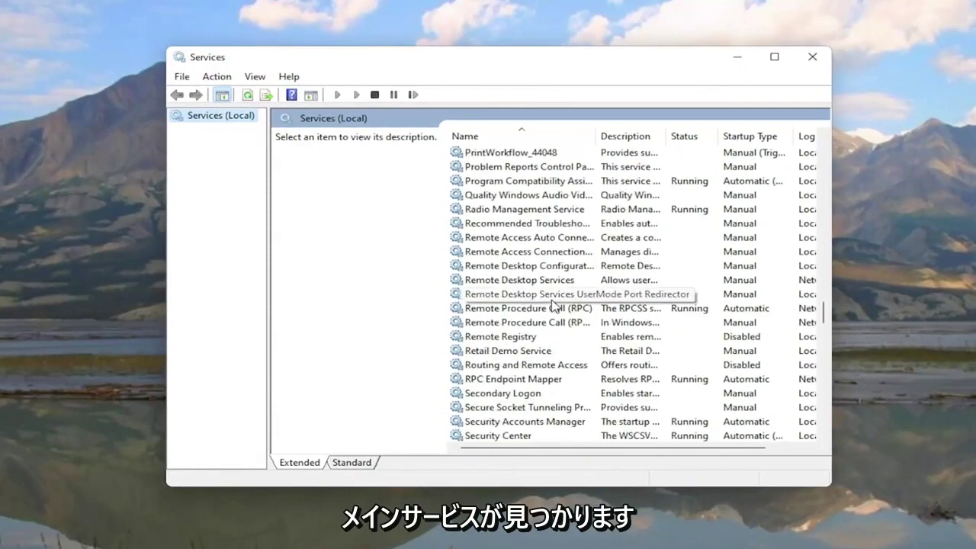
{"action": "scroll", "coordinate": [554, 305], "scroll_direction": "down", "scroll_amount": 7}
{"action": "scroll", "coordinate": [554, 305], "scroll_direction": "down", "scroll_amount": 3}
{"action": "left_click", "coordinate": [472, 296]}
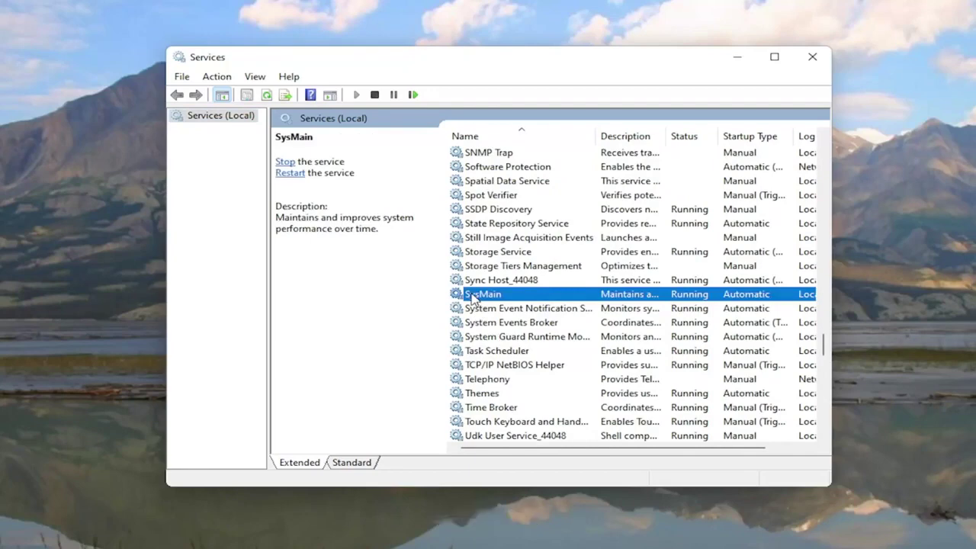
Set SysMain's startup type to Disabled, stop the service, apply, and close Services
{"action": "double_click", "coordinate": [472, 297]}
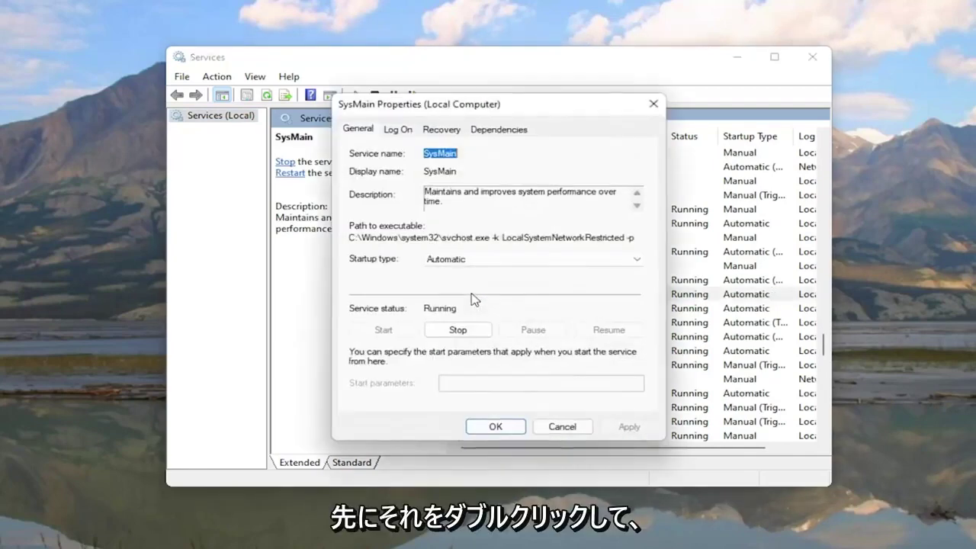
{"action": "left_click", "coordinate": [434, 263]}
{"action": "left_click", "coordinate": [458, 302]}
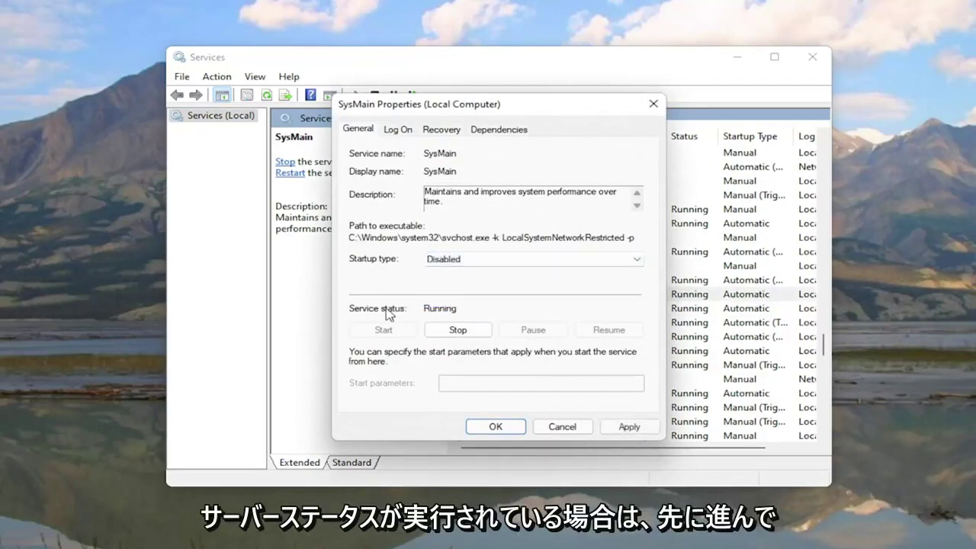
{"action": "left_click", "coordinate": [456, 331]}
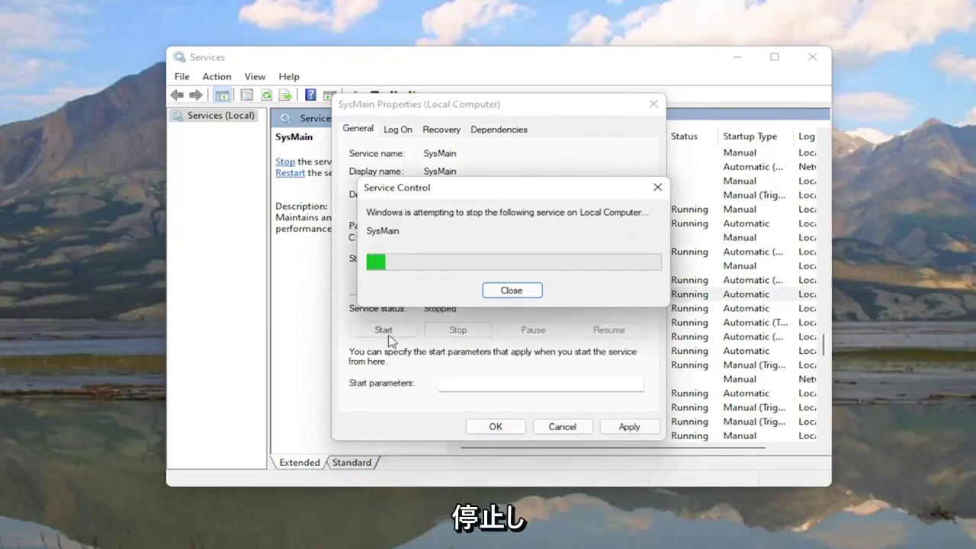
{"action": "left_click", "coordinate": [629, 427]}
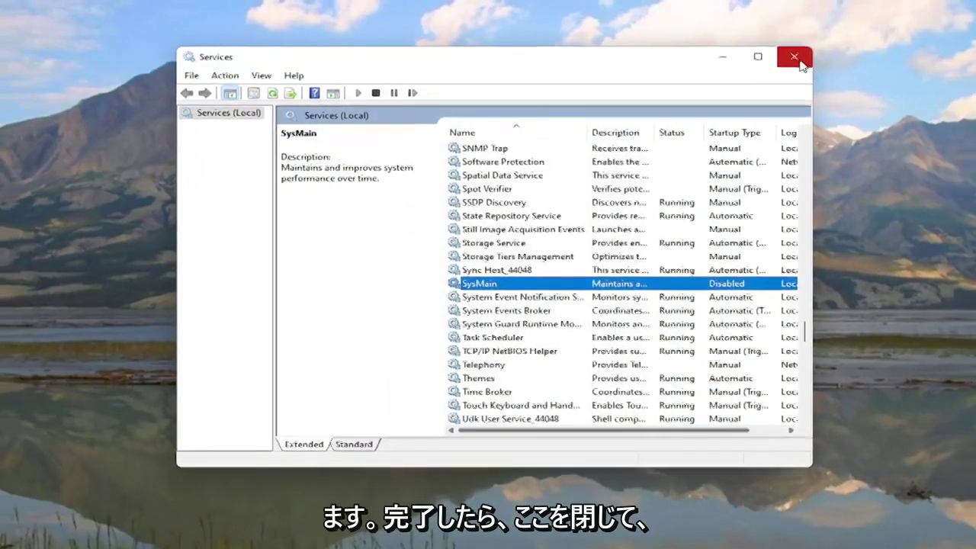
{"action": "left_click", "coordinate": [799, 61]}
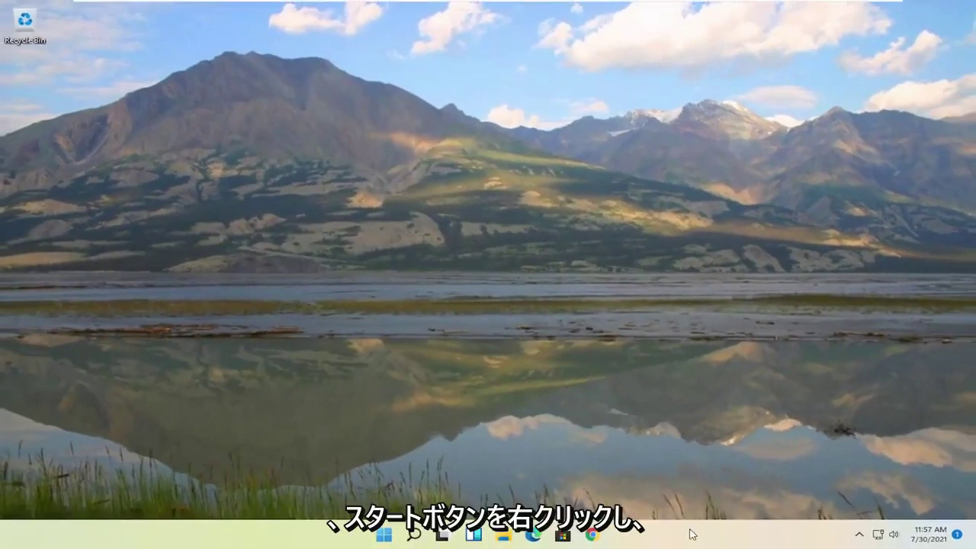
Review the Task Manager Startup apps list, where only VMware Tools Core Service is enabled, then close it
{"action": "right_click", "coordinate": [384, 534]}
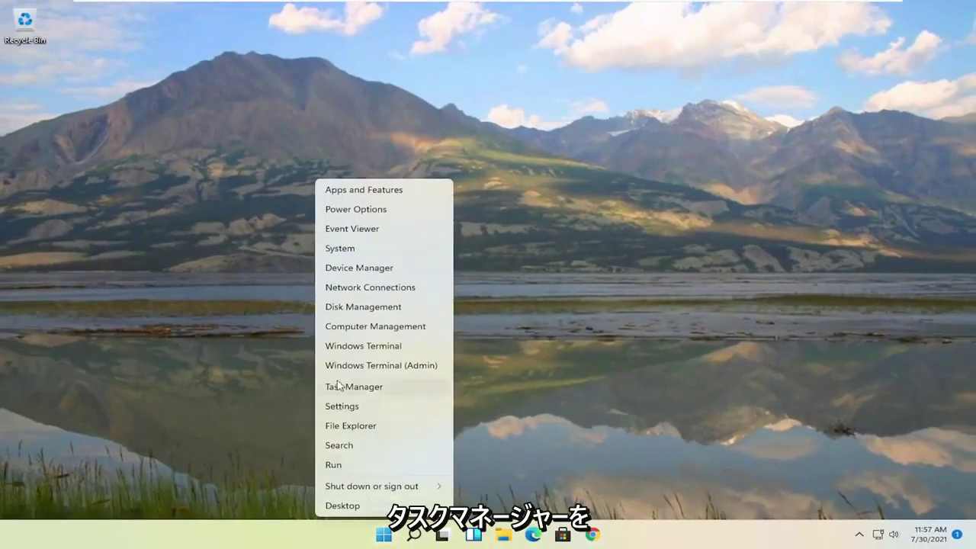
{"action": "left_click", "coordinate": [338, 387]}
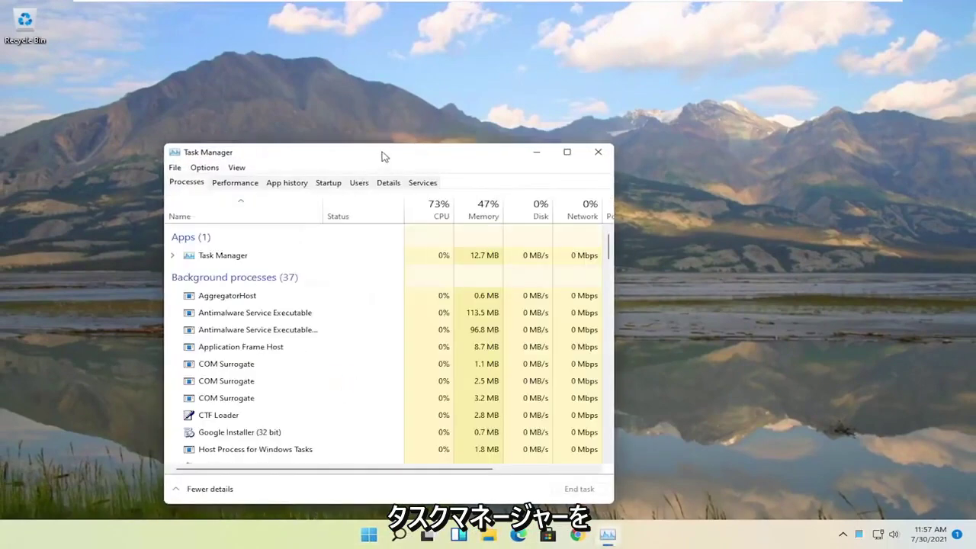
{"action": "left_click_drag", "start_coordinate": [383, 156], "coordinate": [499, 38]}
{"action": "left_click", "coordinate": [440, 70]}
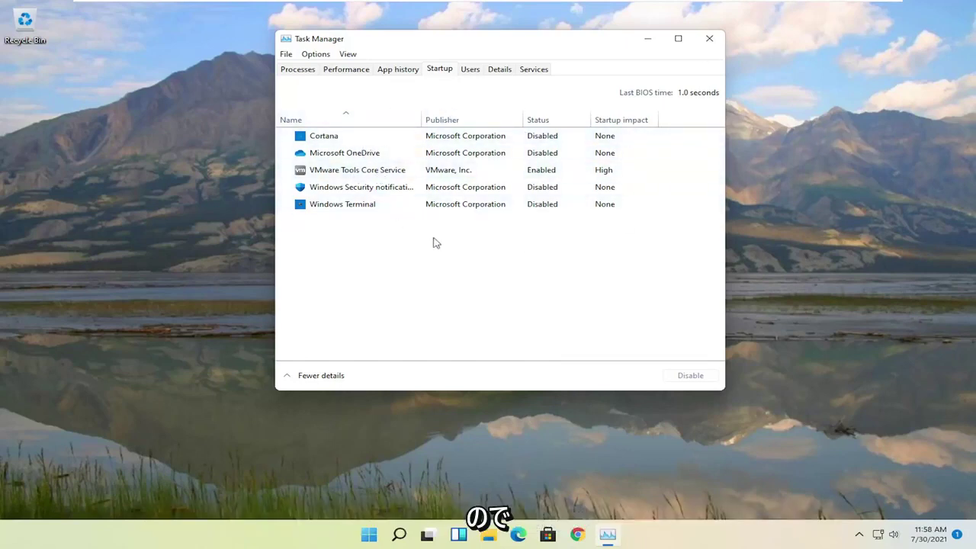
{"action": "left_click", "coordinate": [709, 38]}
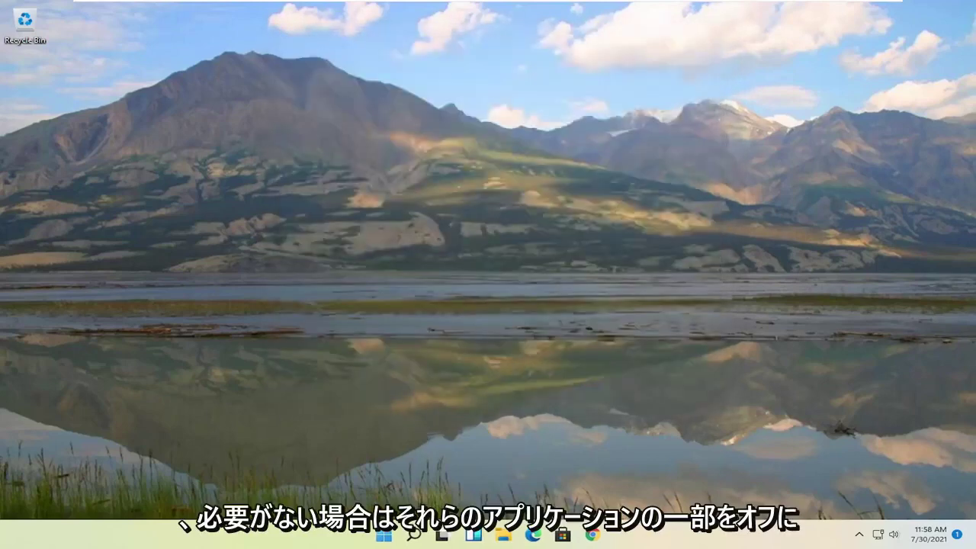
Open Apps & features settings through a Windows search
{"action": "left_click", "coordinate": [414, 536]}
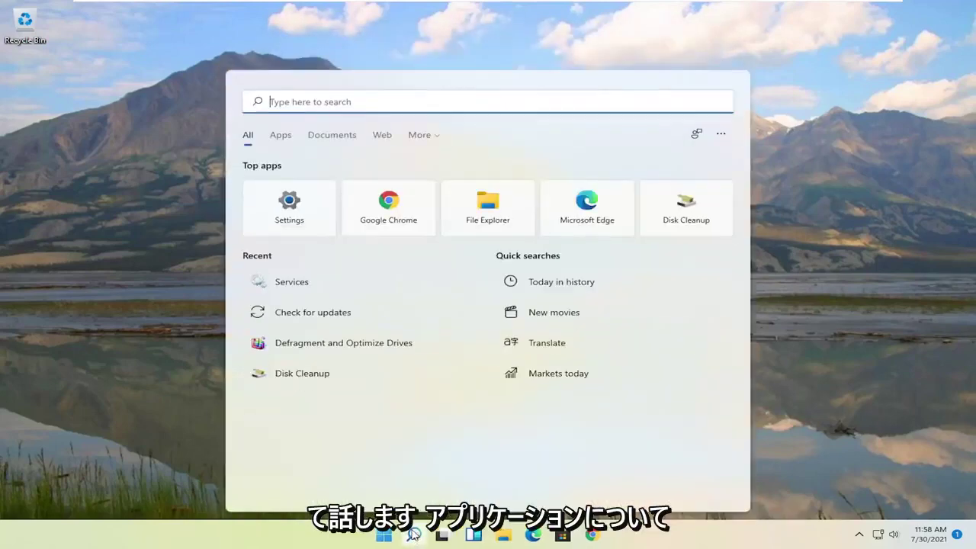
{"action": "type", "text": "apps"}
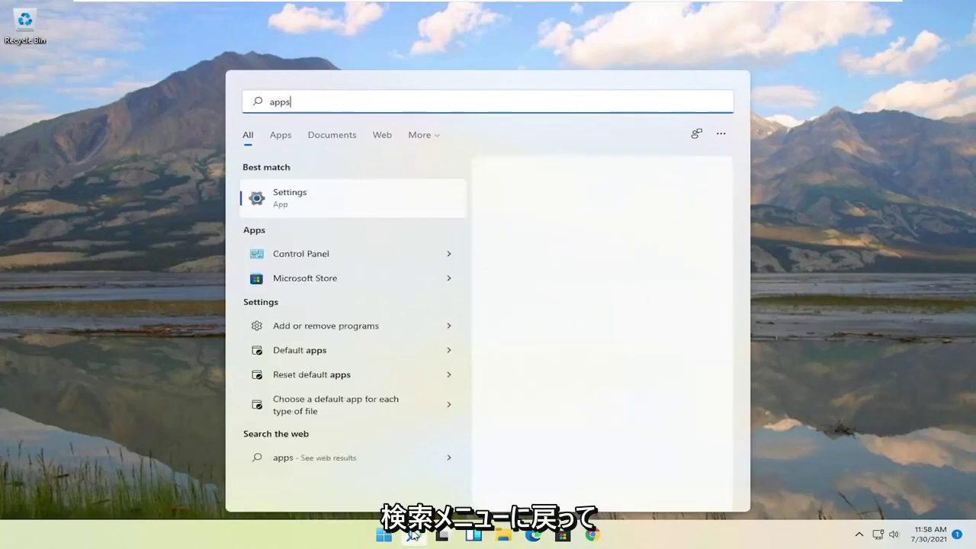
{"action": "type", "text": " and f"}
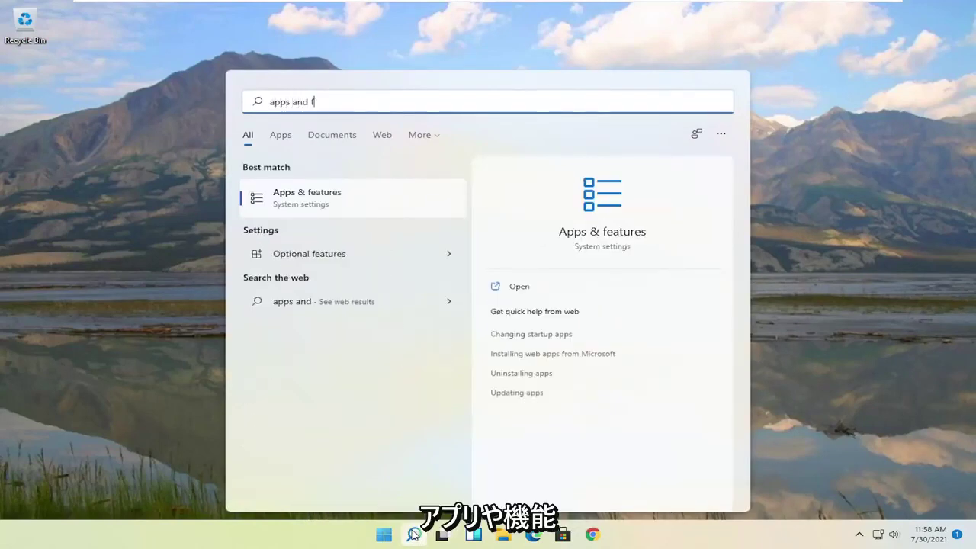
{"action": "type", "text": "eatures"}
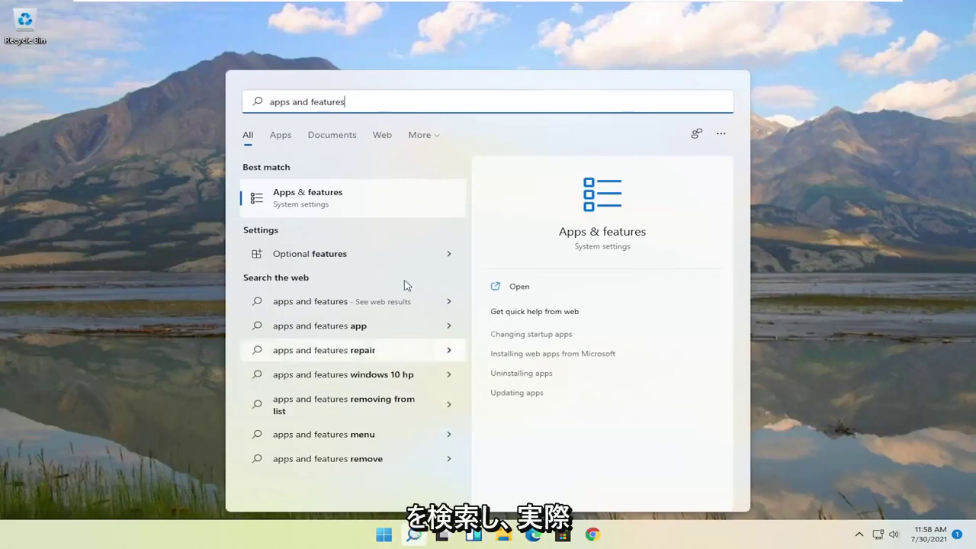
{"action": "left_click", "coordinate": [351, 192]}
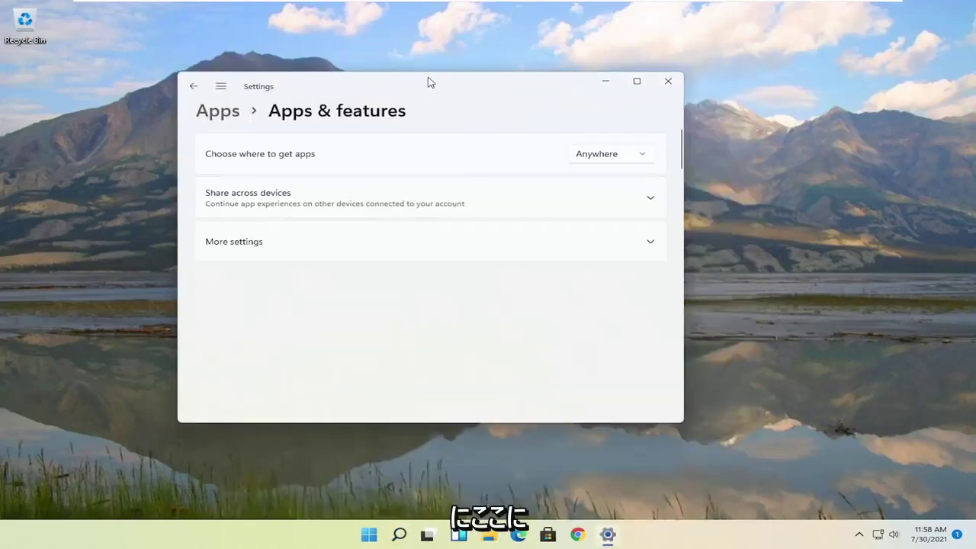
Review the installed apps, checking Alarms & Clock and CCleaner options without uninstalling, then close Settings
{"action": "scroll", "coordinate": [552, 264], "scroll_direction": "down", "scroll_amount": 2}
{"action": "scroll", "coordinate": [553, 264], "scroll_direction": "down", "scroll_amount": 2}
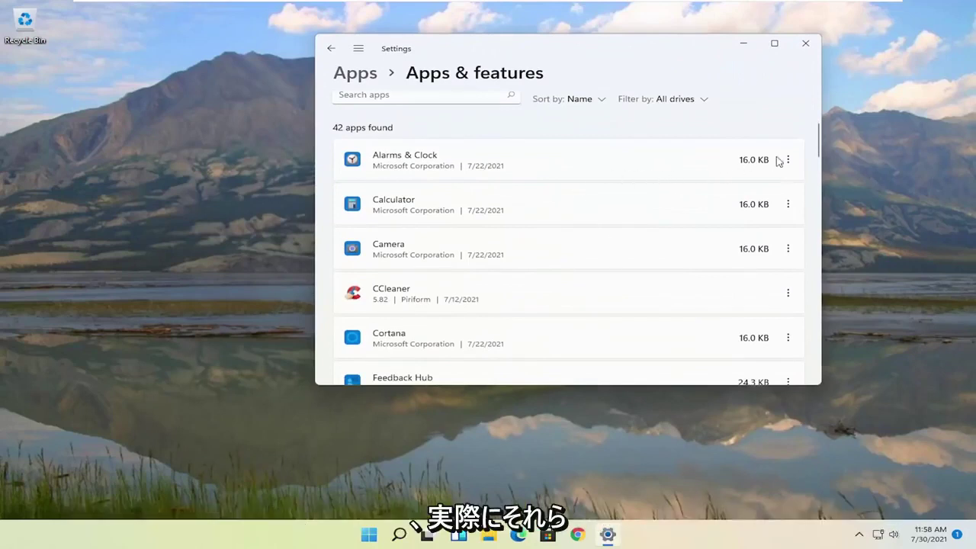
{"action": "left_click", "coordinate": [788, 161]}
{"action": "left_click", "coordinate": [511, 201]}
{"action": "scroll", "coordinate": [455, 291], "scroll_direction": "down", "scroll_amount": 1}
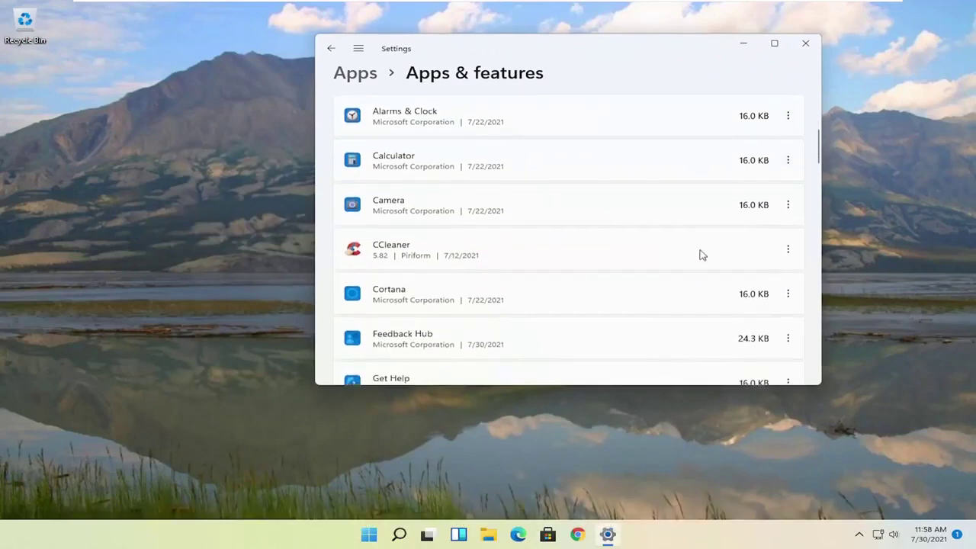
{"action": "left_click", "coordinate": [788, 249]}
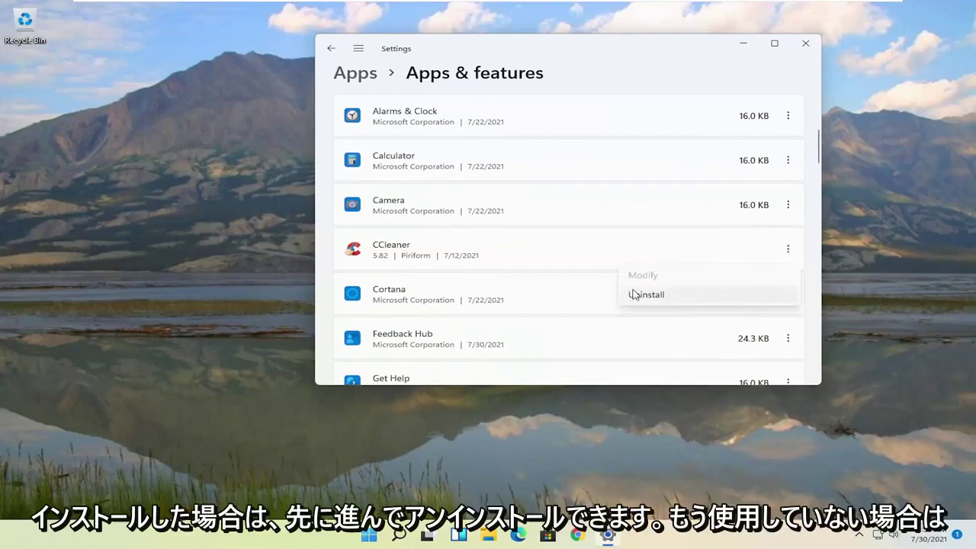
{"action": "left_click", "coordinate": [645, 51]}
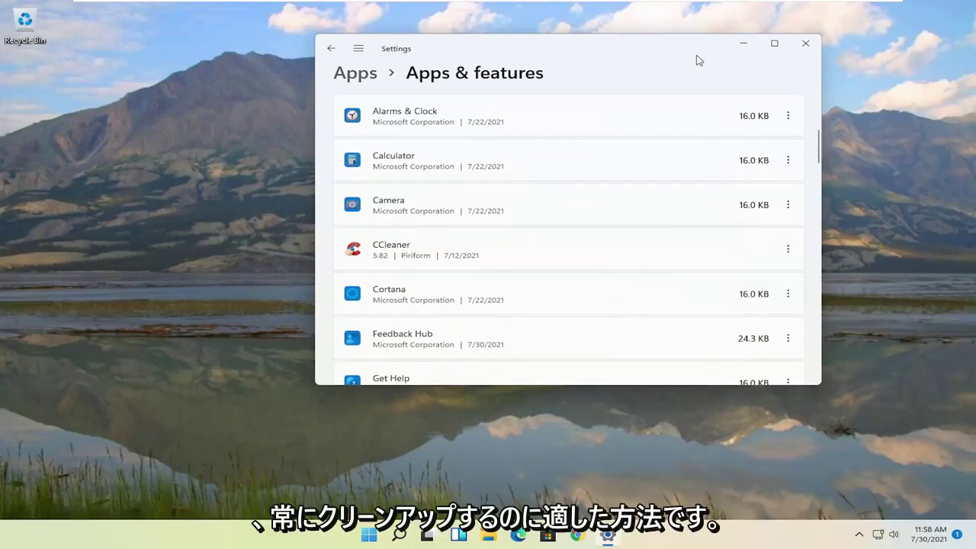
{"action": "left_click", "coordinate": [805, 44]}
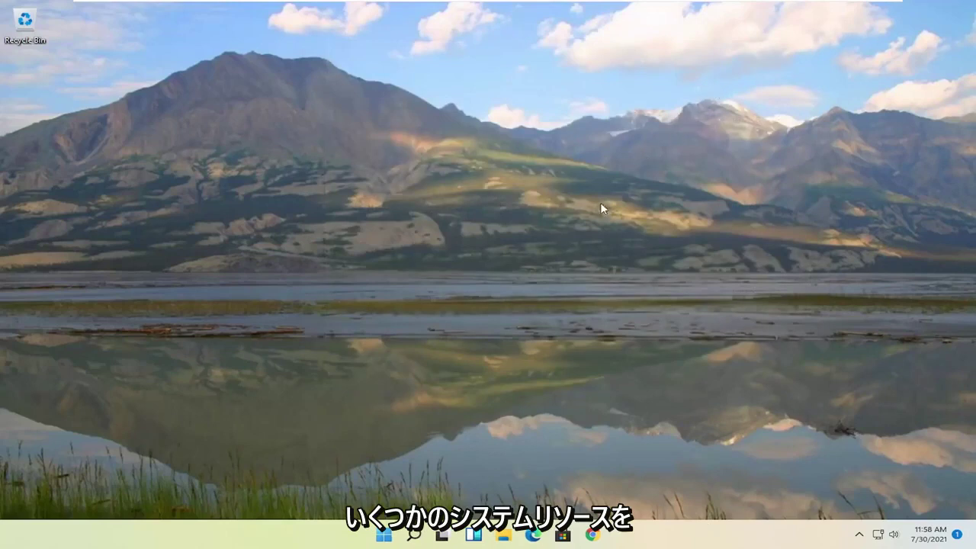
Run Disk Cleanup on drive C: including system files and permanently delete the checked files
{"action": "left_click", "coordinate": [385, 535]}
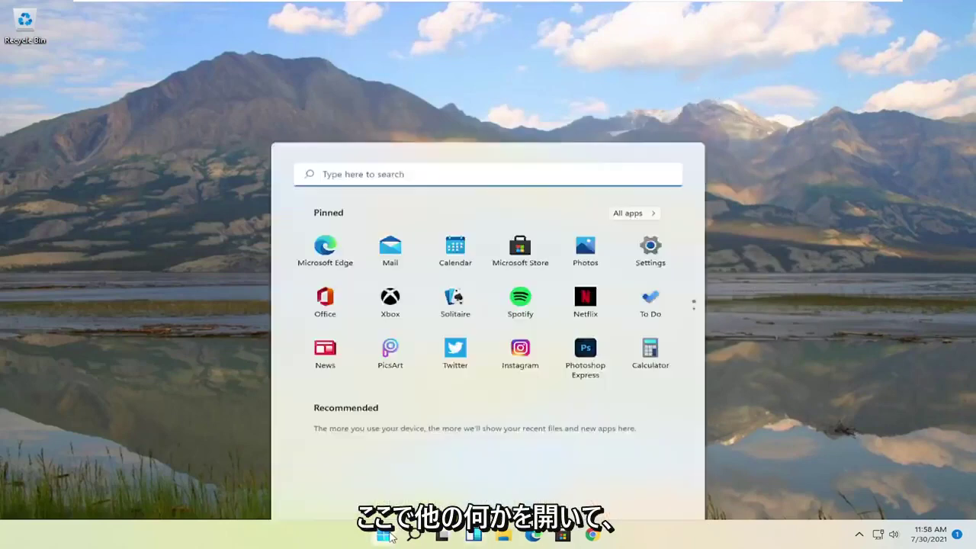
{"action": "type", "text": "disk clean"}
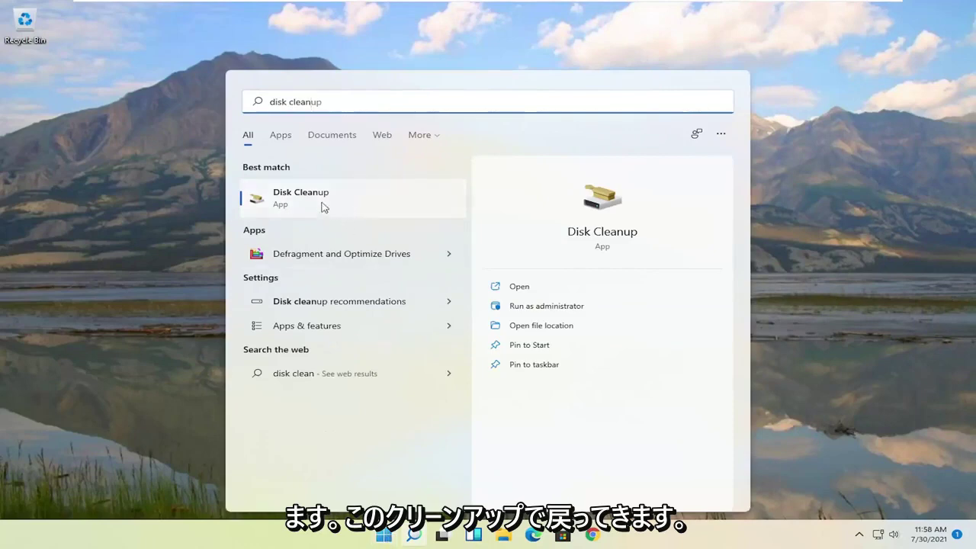
{"action": "left_click", "coordinate": [302, 200]}
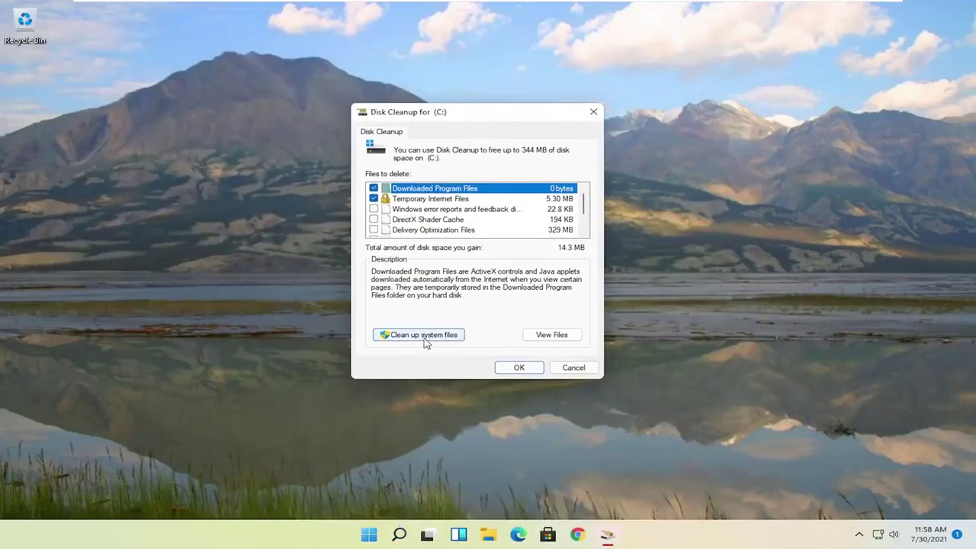
{"action": "left_click", "coordinate": [424, 335]}
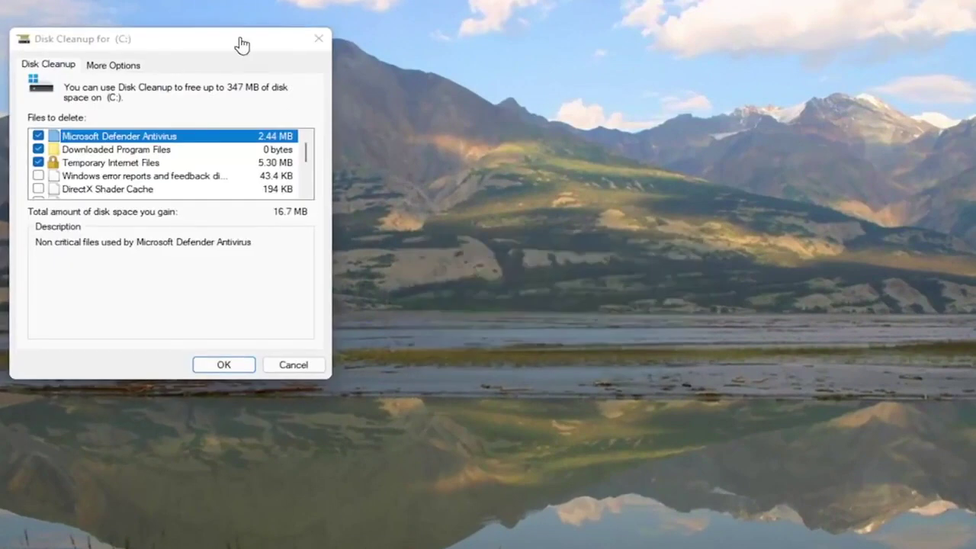
{"action": "left_click_drag", "start_coordinate": [218, 38], "coordinate": [517, 76]}
{"action": "left_click", "coordinate": [540, 403]}
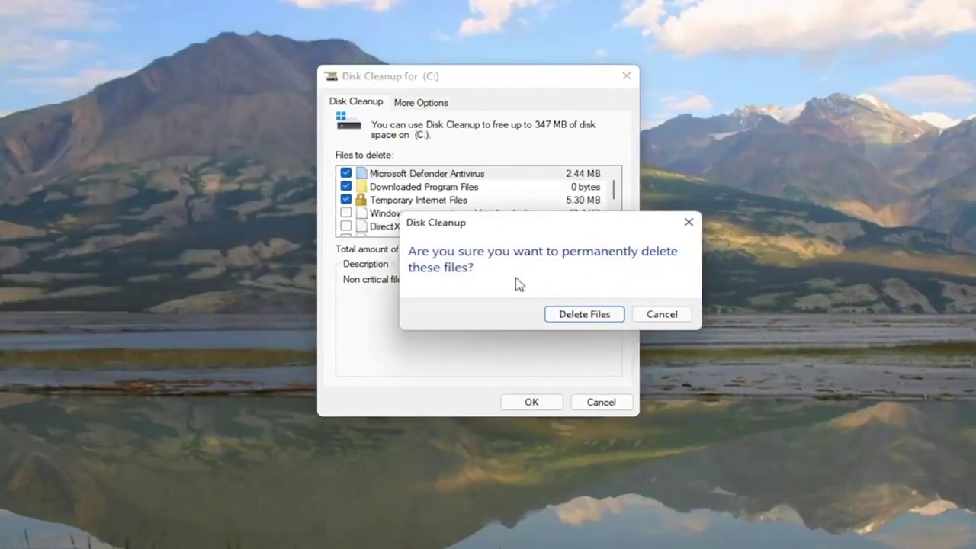
{"action": "left_click", "coordinate": [584, 314]}
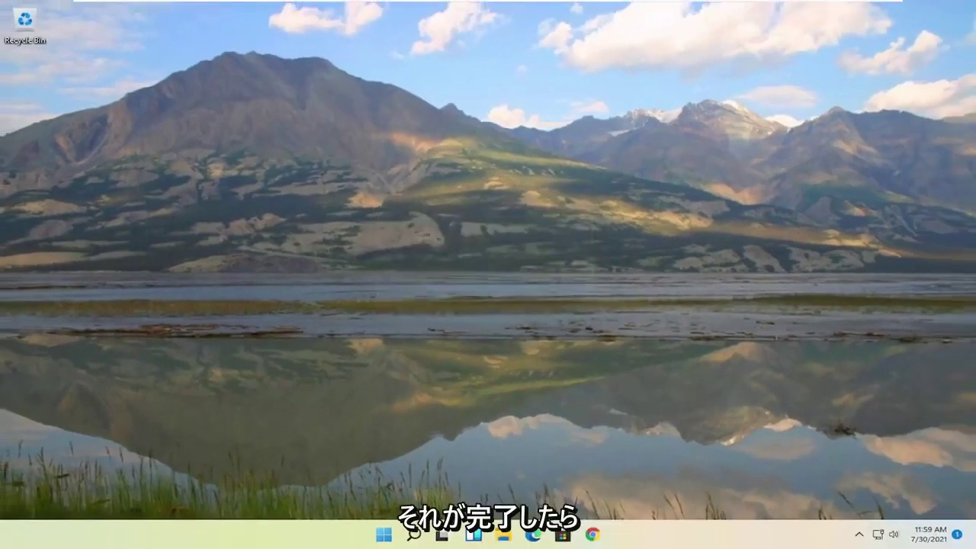
Open Defragment and Optimize Drives from a 'disk defra' search
{"action": "left_click", "coordinate": [412, 532]}
{"action": "type", "text": "disk"}
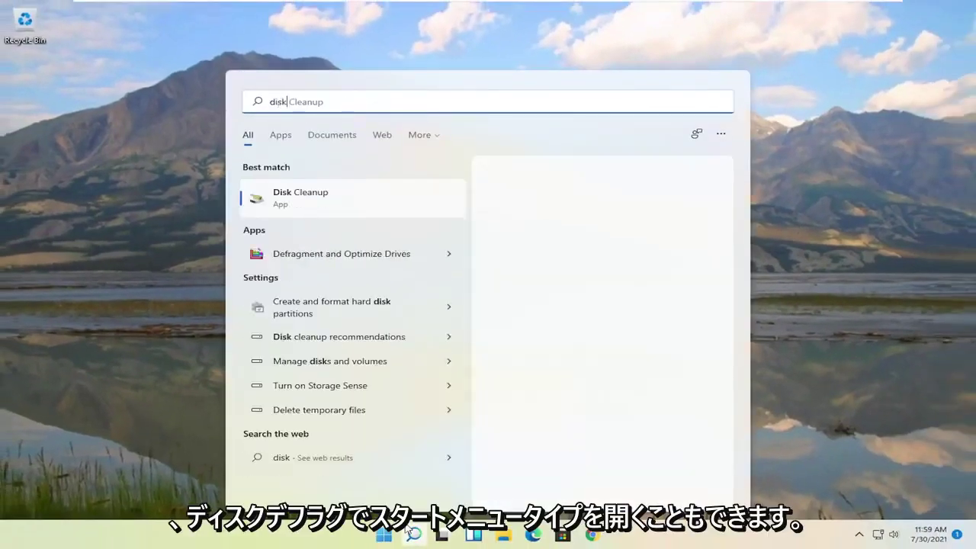
{"action": "type", "text": " defra"}
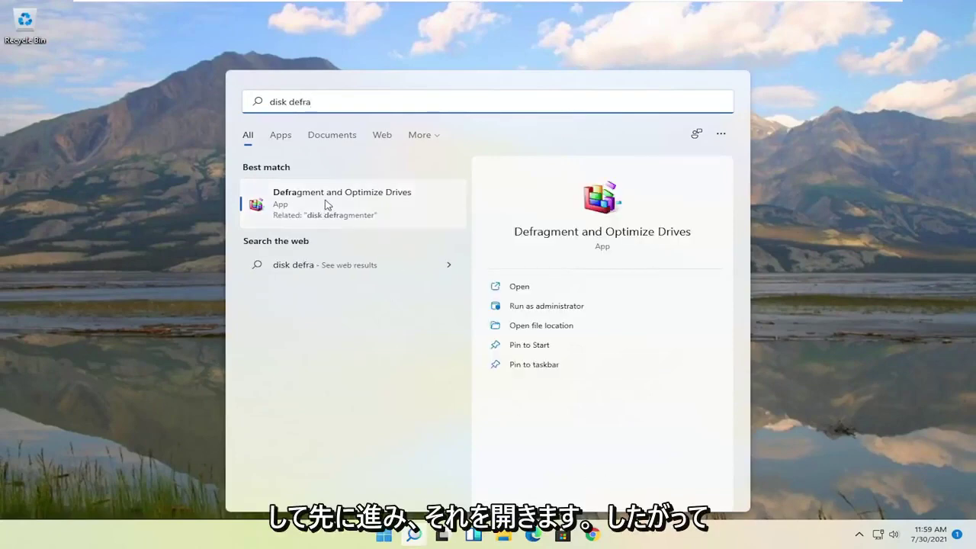
{"action": "left_click", "coordinate": [326, 207]}
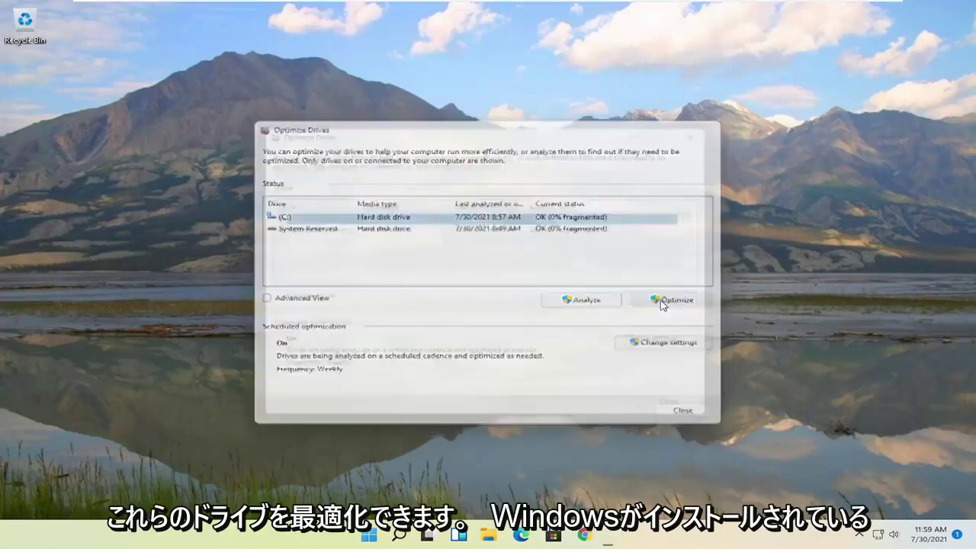
Optimize drive (C:) and wait until it shows OK (0% fragmented)
{"action": "left_click", "coordinate": [660, 302]}
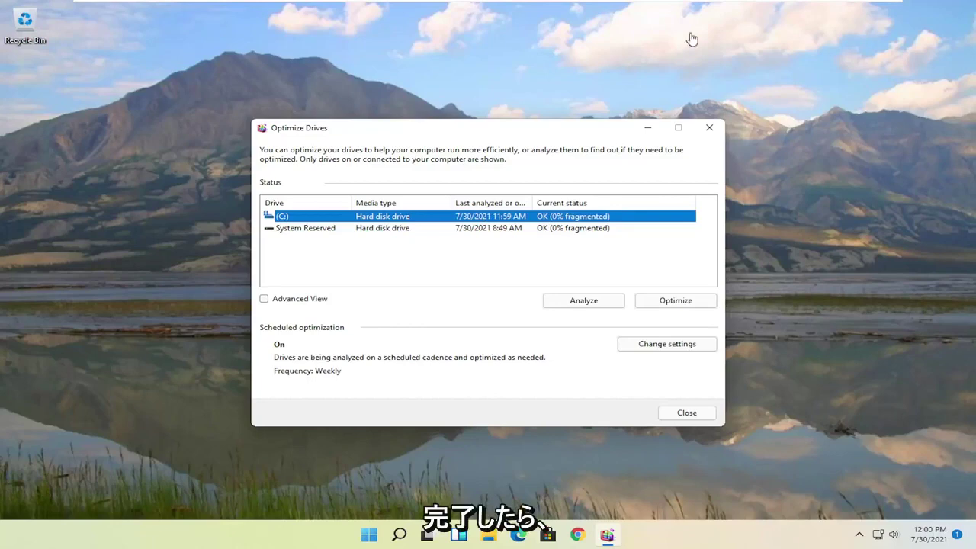
Close Optimize Drives, launch Command Prompt as administrator, and enter sfc /scannow
{"action": "left_click", "coordinate": [709, 127]}
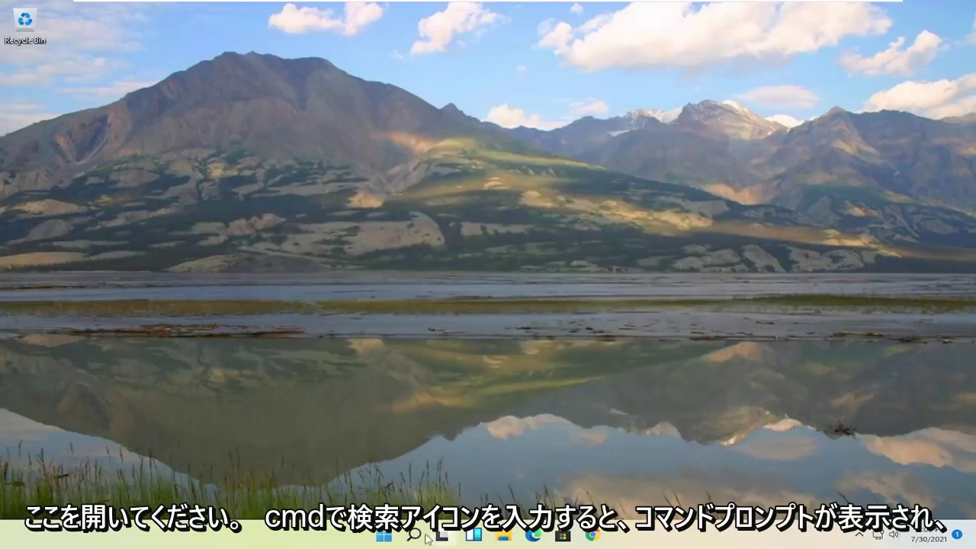
{"action": "left_click", "coordinate": [414, 534]}
{"action": "type", "text": "c"}
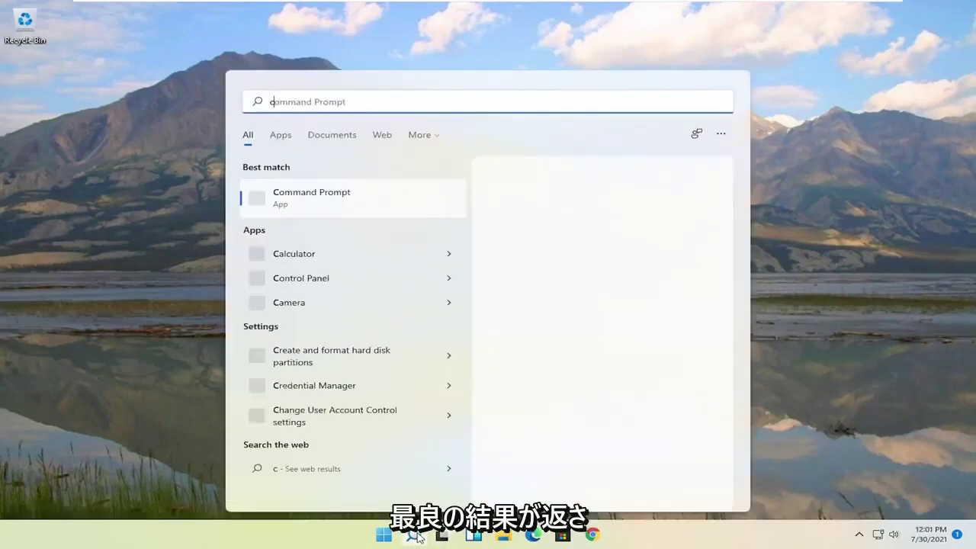
{"action": "type", "text": "md"}
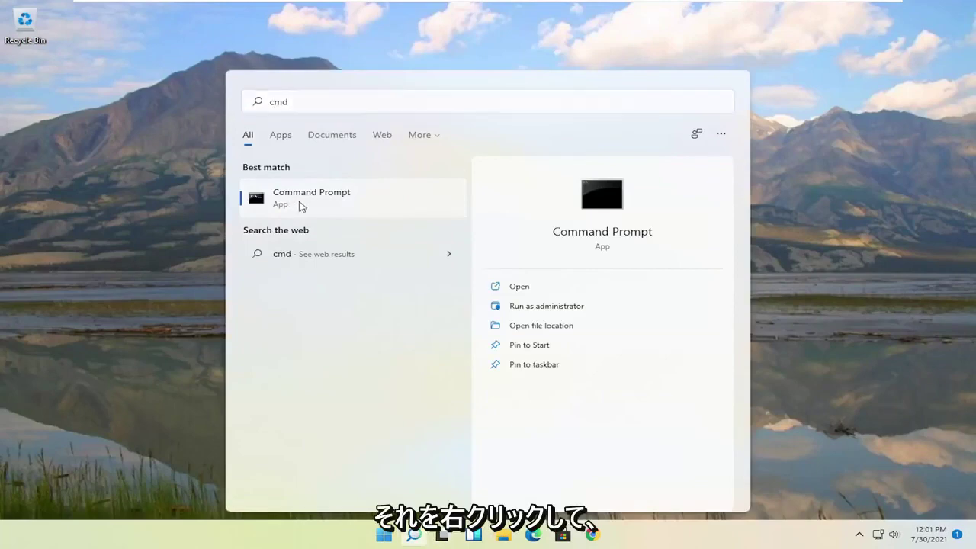
{"action": "right_click", "coordinate": [301, 206]}
{"action": "left_click", "coordinate": [352, 221]}
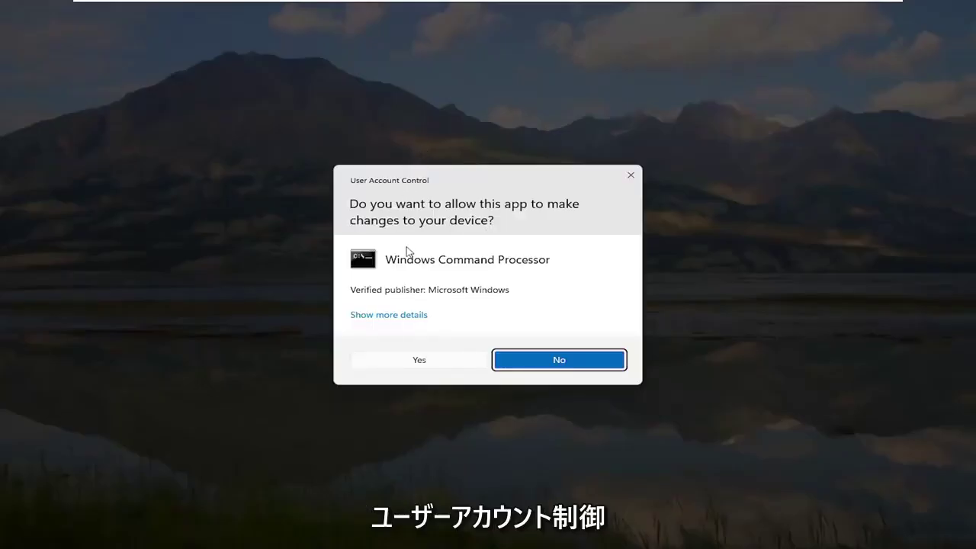
{"action": "left_click", "coordinate": [418, 362]}
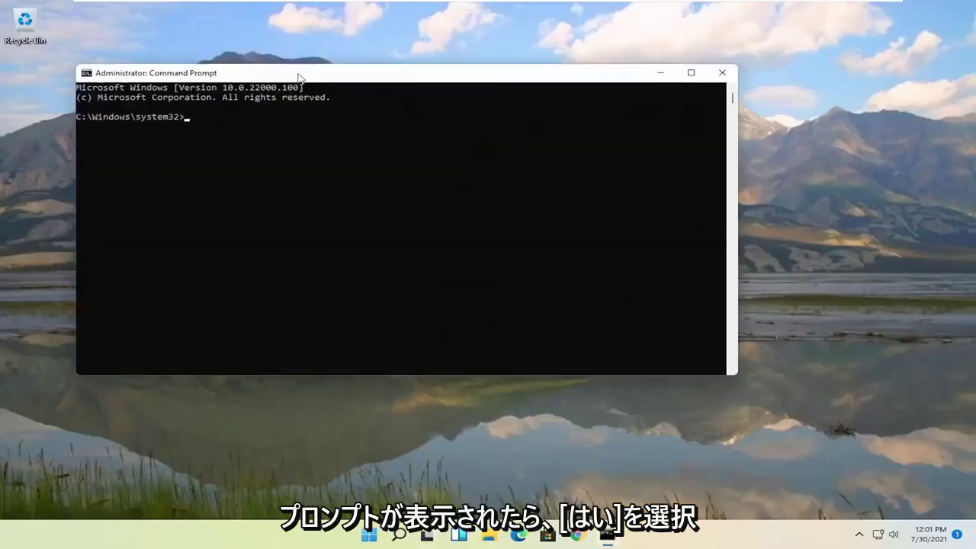
{"action": "left_click_drag", "start_coordinate": [299, 76], "coordinate": [363, 85]}
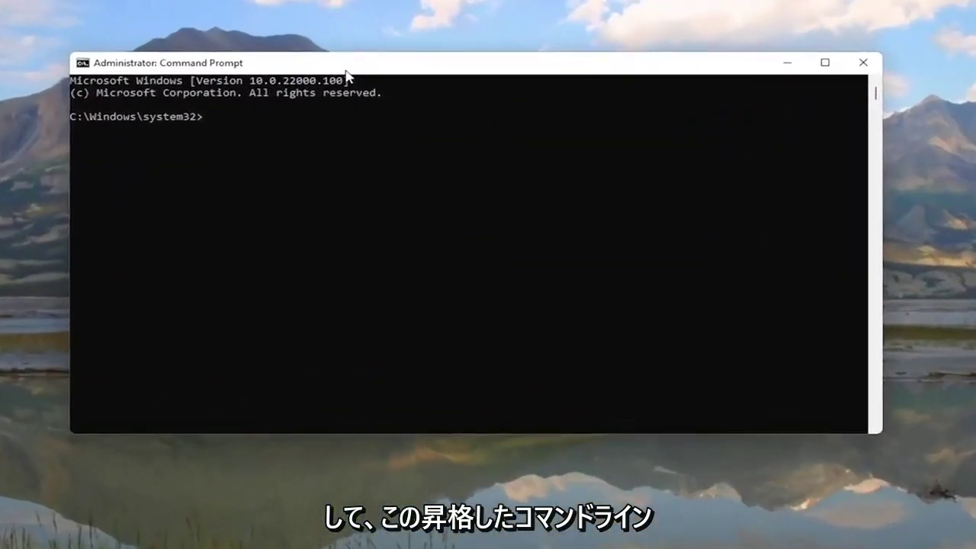
{"action": "type", "text": "sfc /scannow"}
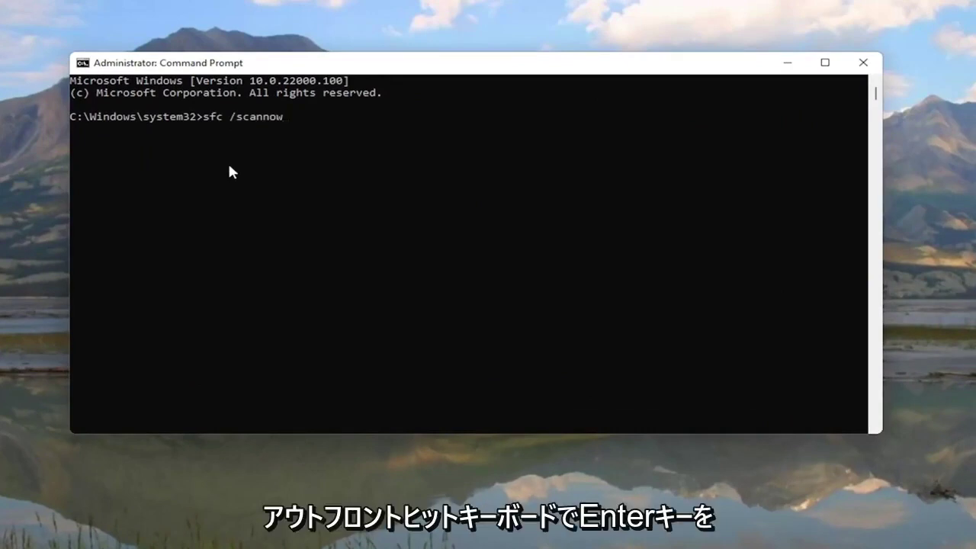
Run the sfc /scannow system file check, which finds no integrity violations
{"action": "key", "text": "Return"}
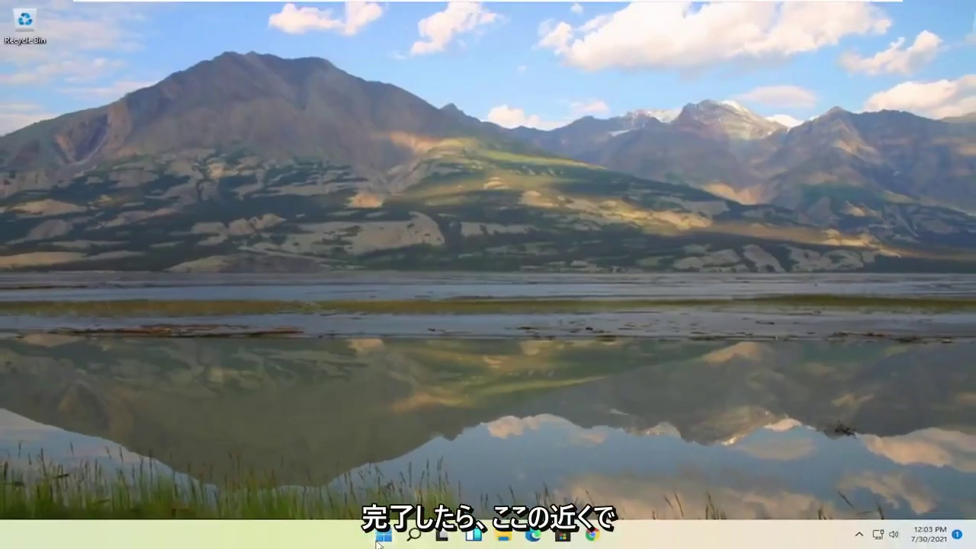
Restart Windows from the Start button's Shut down or sign out power options
{"action": "right_click", "coordinate": [379, 543]}
{"action": "mouse_move", "coordinate": [371, 486]}
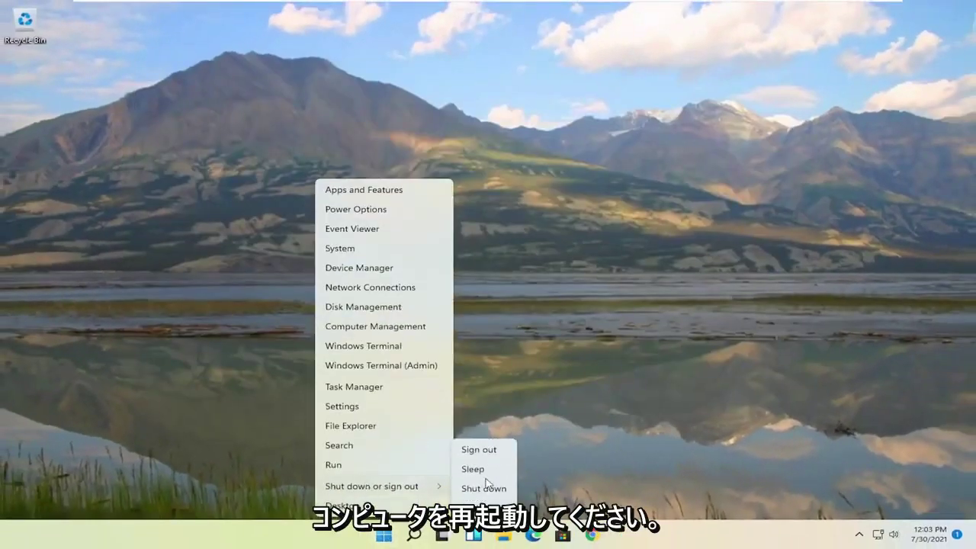
{"action": "left_click", "coordinate": [480, 500]}
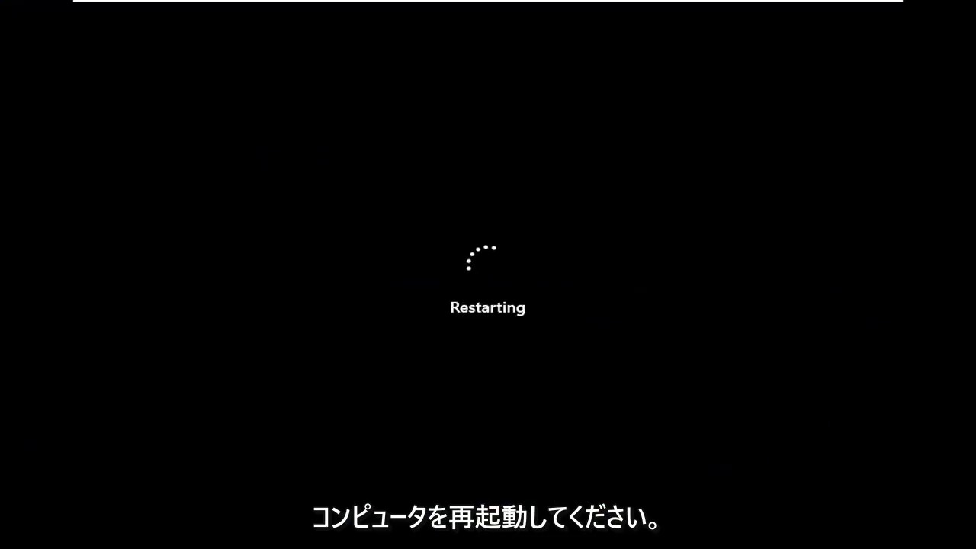